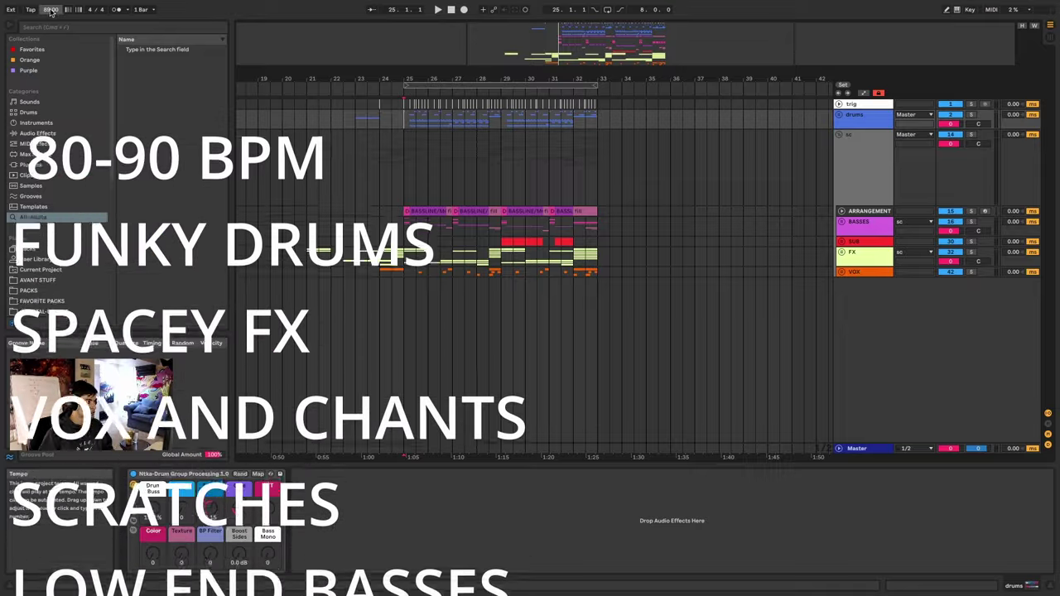
Unfold the drums group, solo it and play the section from bar 25.
scroll(381, 121, up, 5)
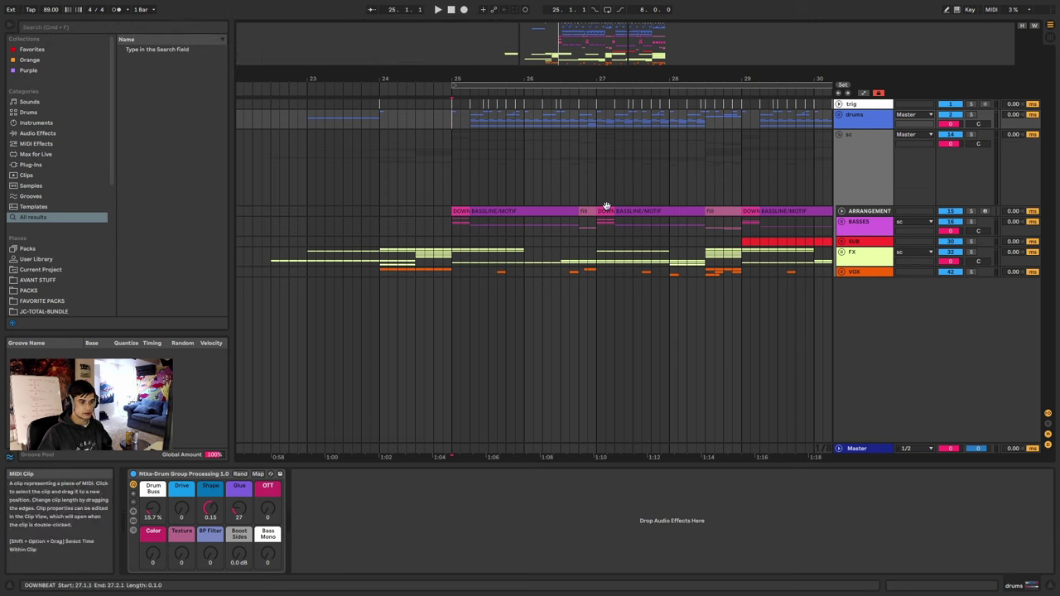
click(842, 224)
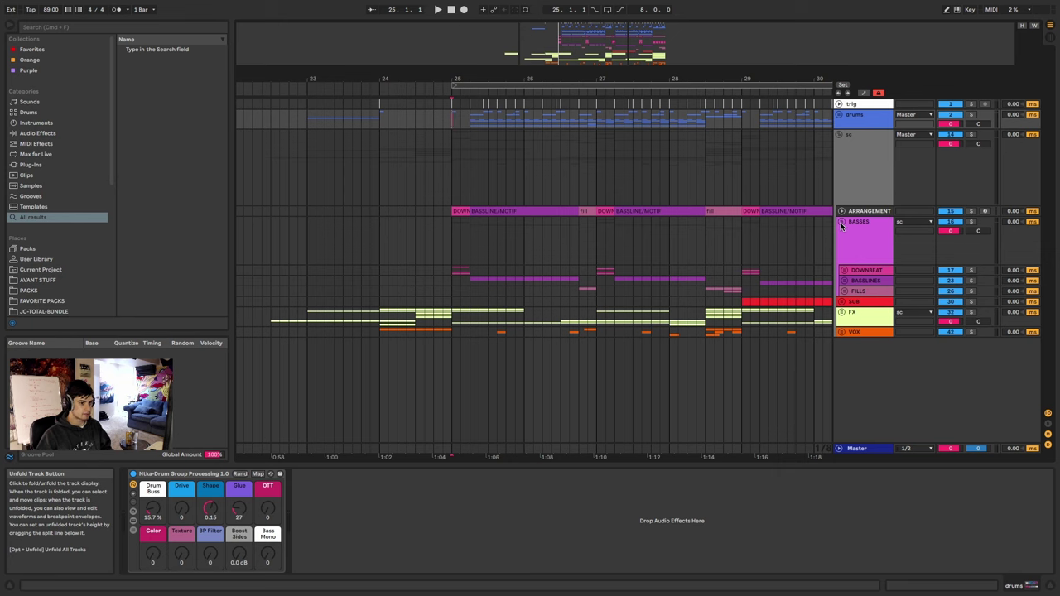
click(841, 224)
click(839, 115)
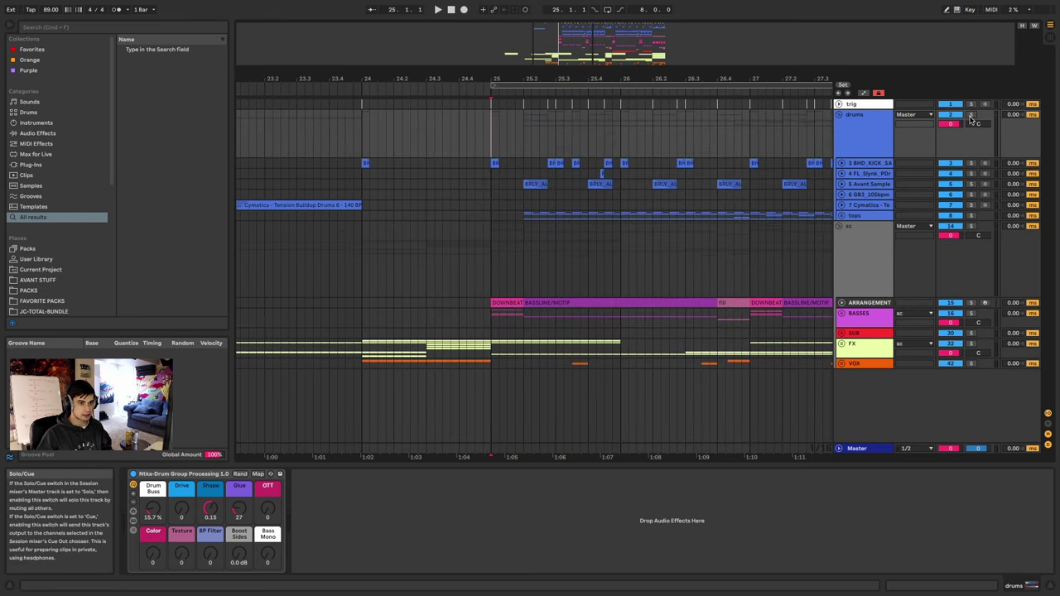
key(space)
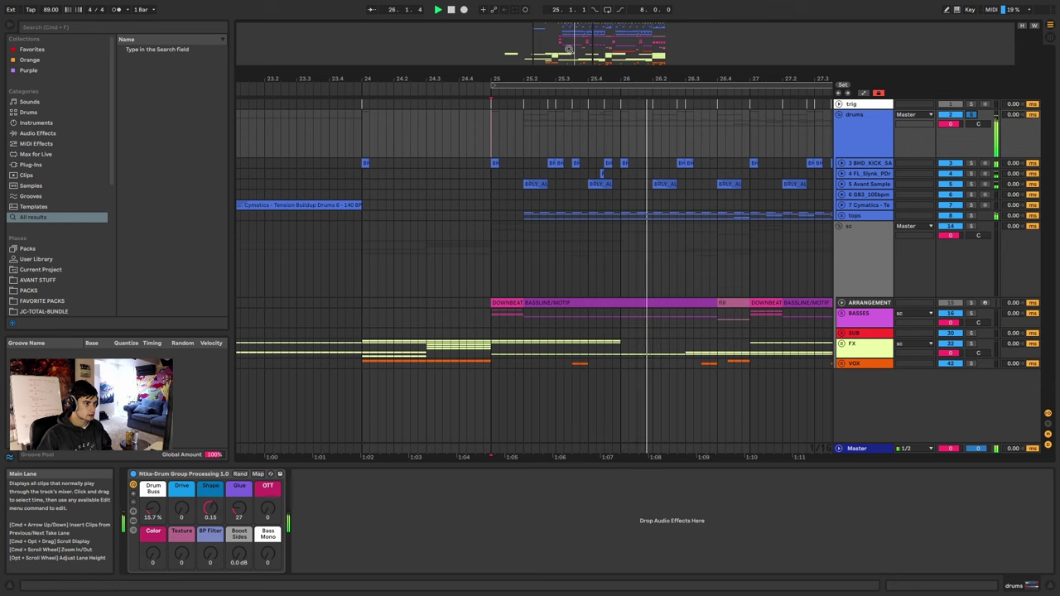
mouse_move(580, 46)
mouse_down()
mouse_move(595, 44)
mouse_move(580, 47)
mouse_up()
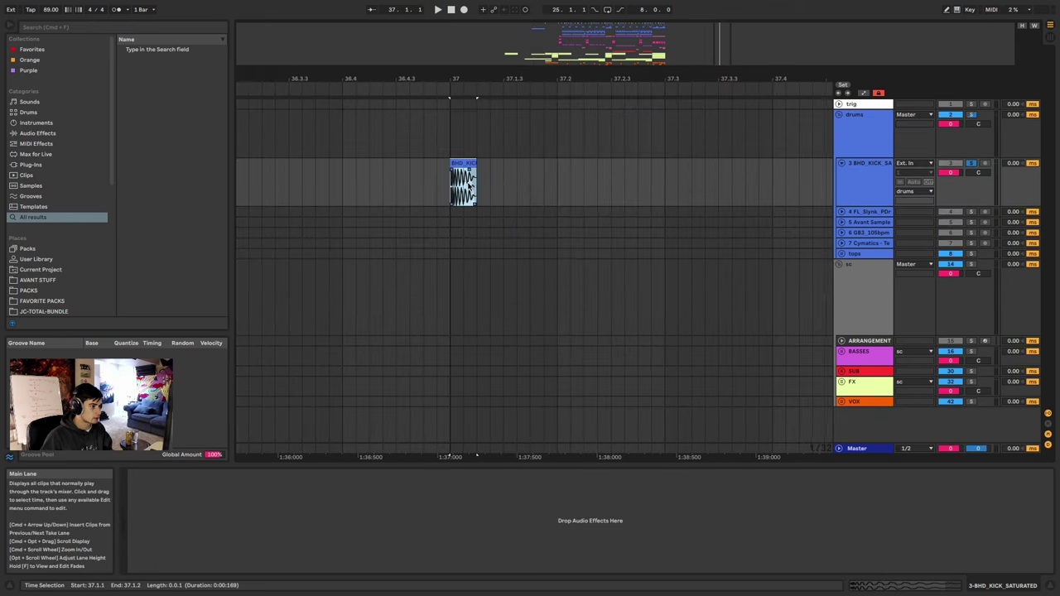
Expand the MASTERX spectrum display and play the kick and snare clips at bar 37.
scroll(468, 166, up, 5)
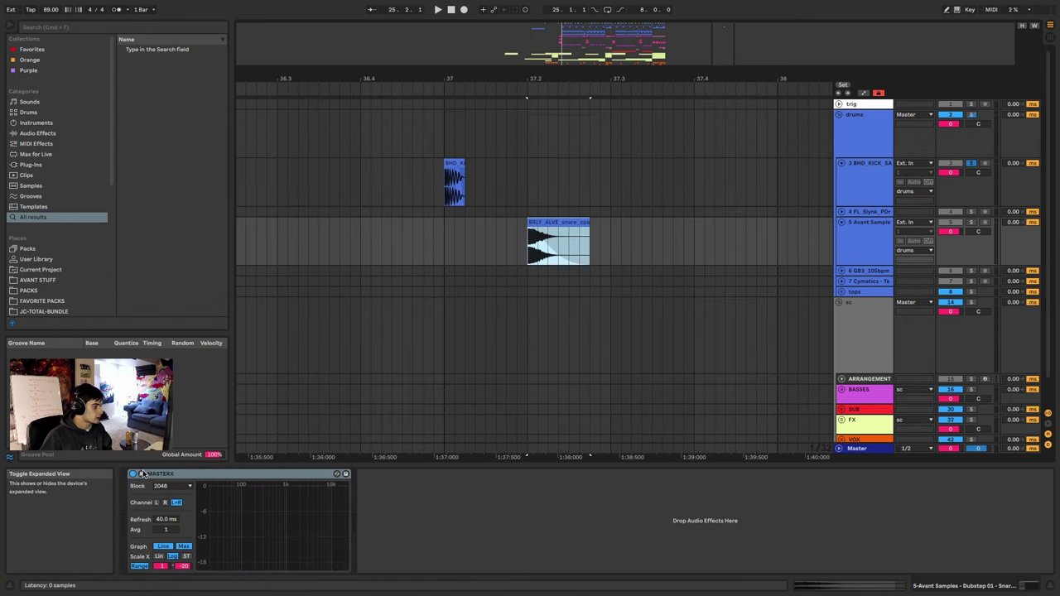
click(143, 474)
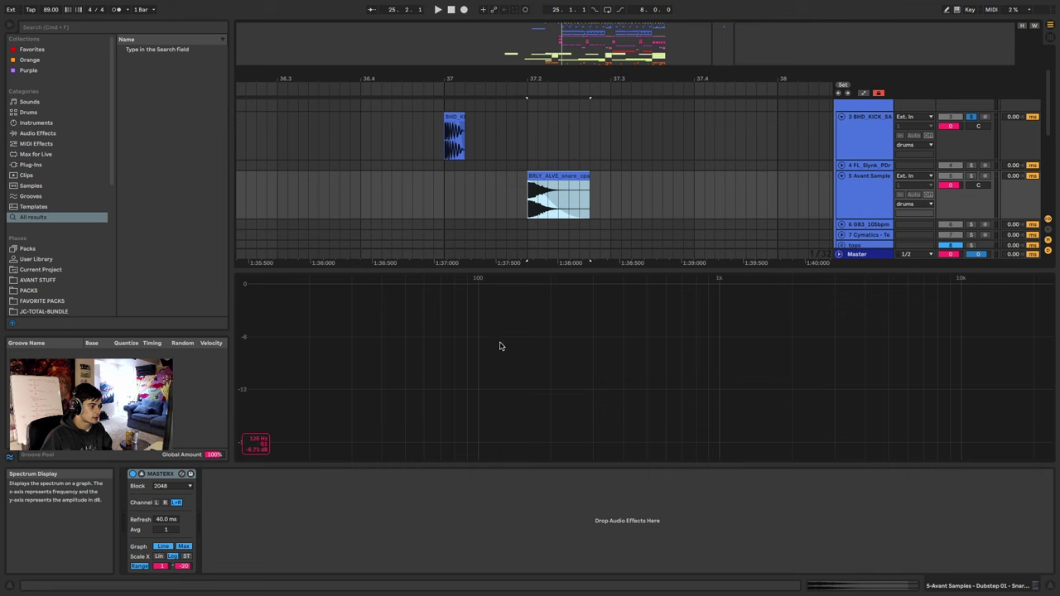
key(space)
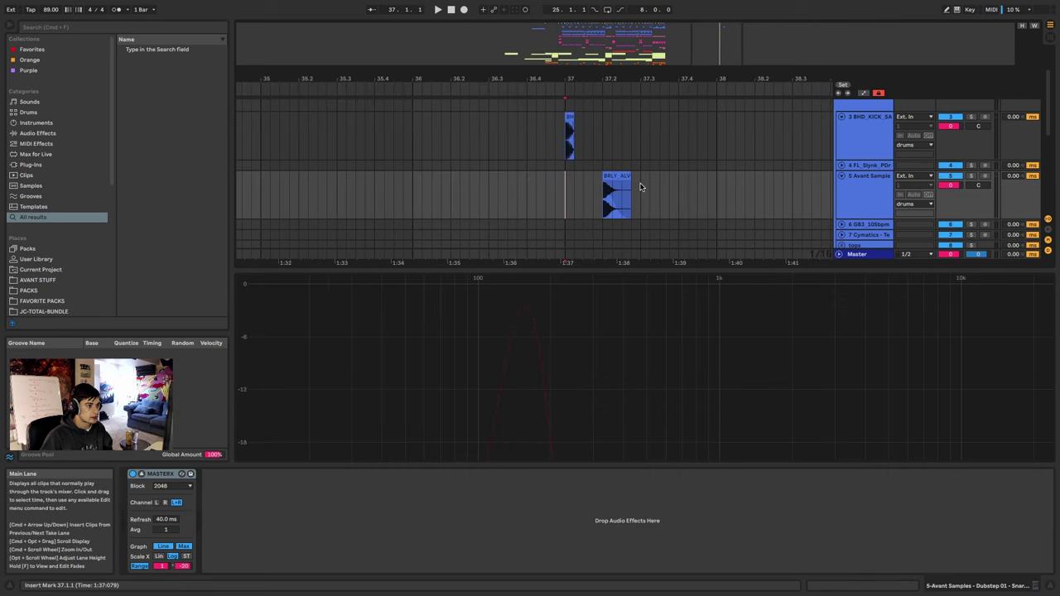
Duplicate the snare track's 37.1.1 to 37.3.1 range repeatedly and loop four bars from 37.1.1.
drag(642, 188, 590, 191)
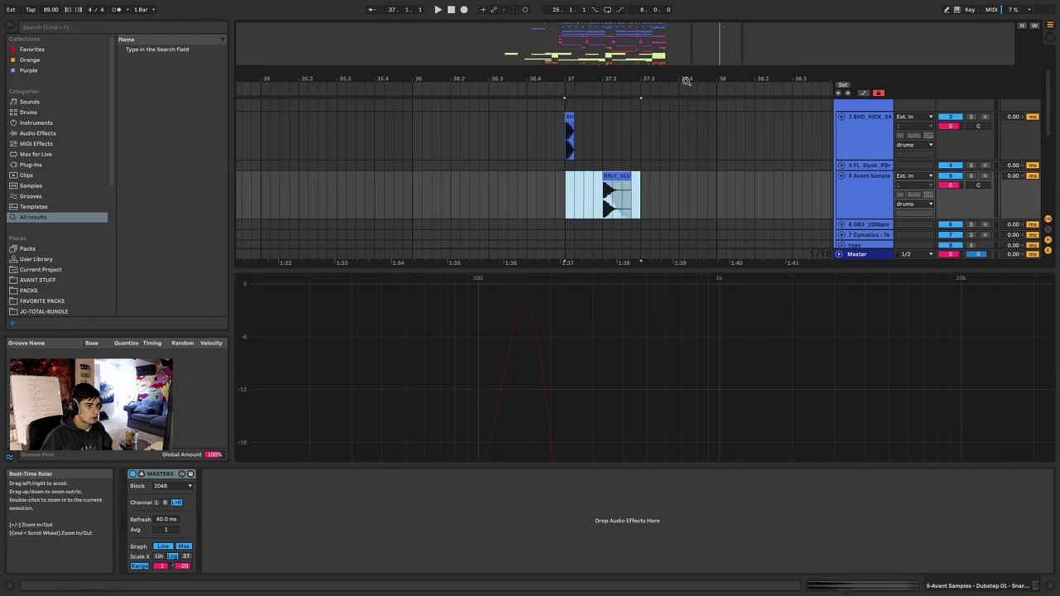
key(super+d)
key(super+d)
key(super+d)
key(minus)
key(minus)
key(minus)
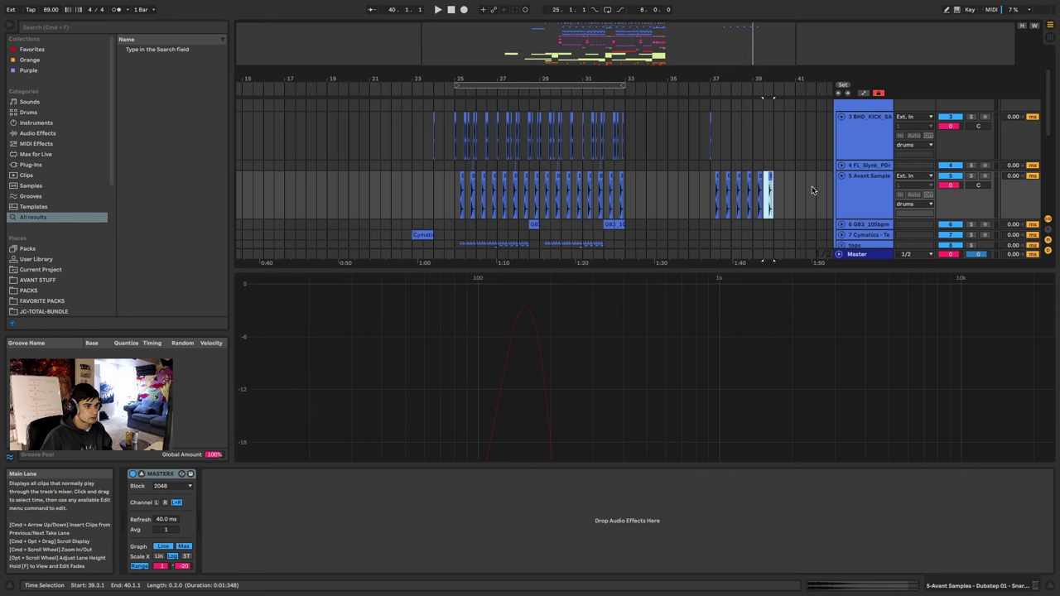
drag(792, 194, 610, 196)
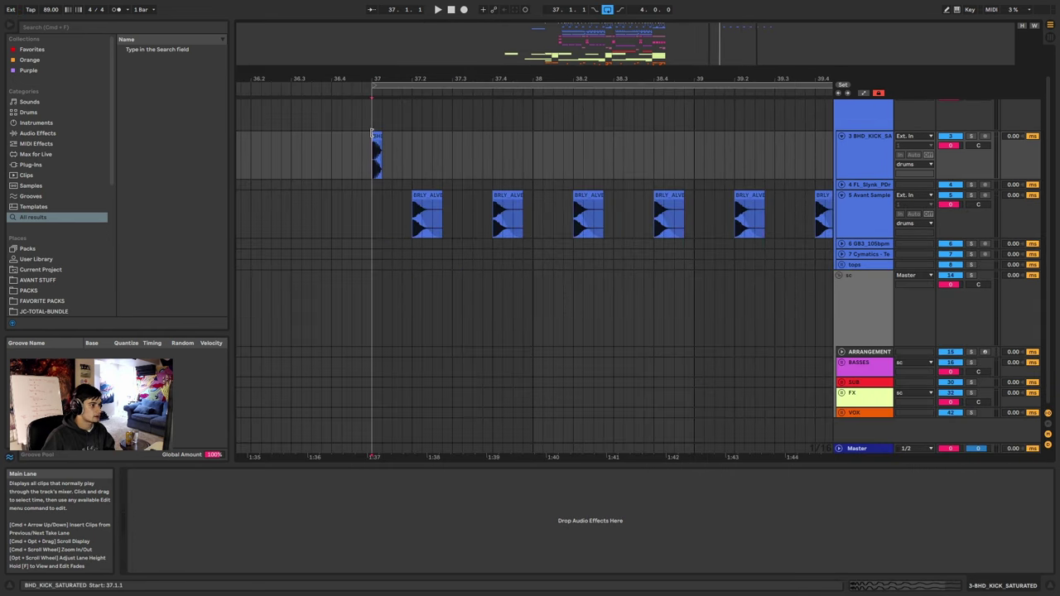
Add a copy of the BHD_KICK_SATURATED clip at 37.3.3 on the kick track.
click(375, 134)
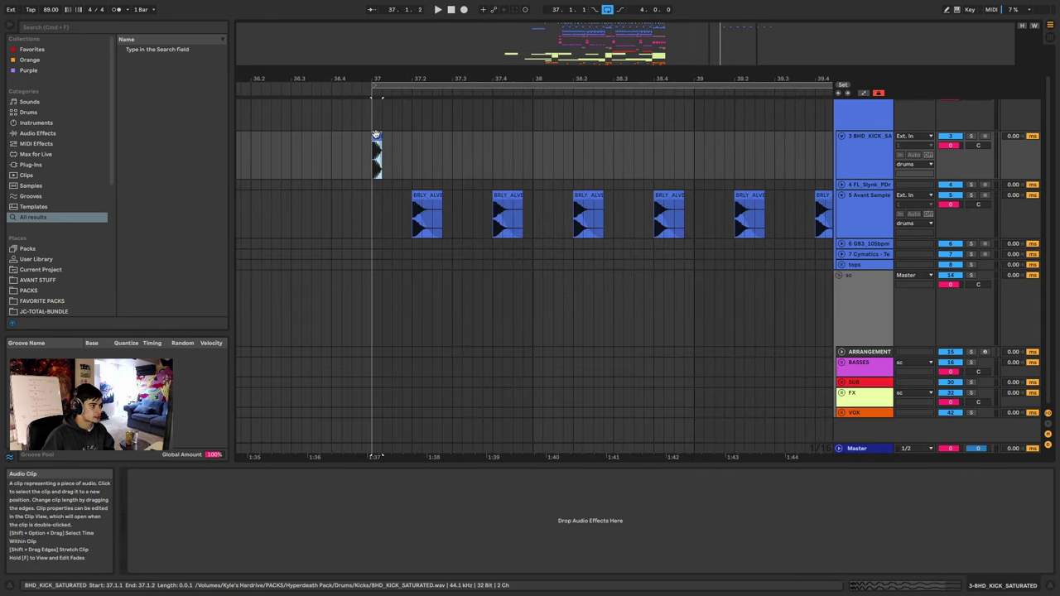
drag(422, 141, 480, 152)
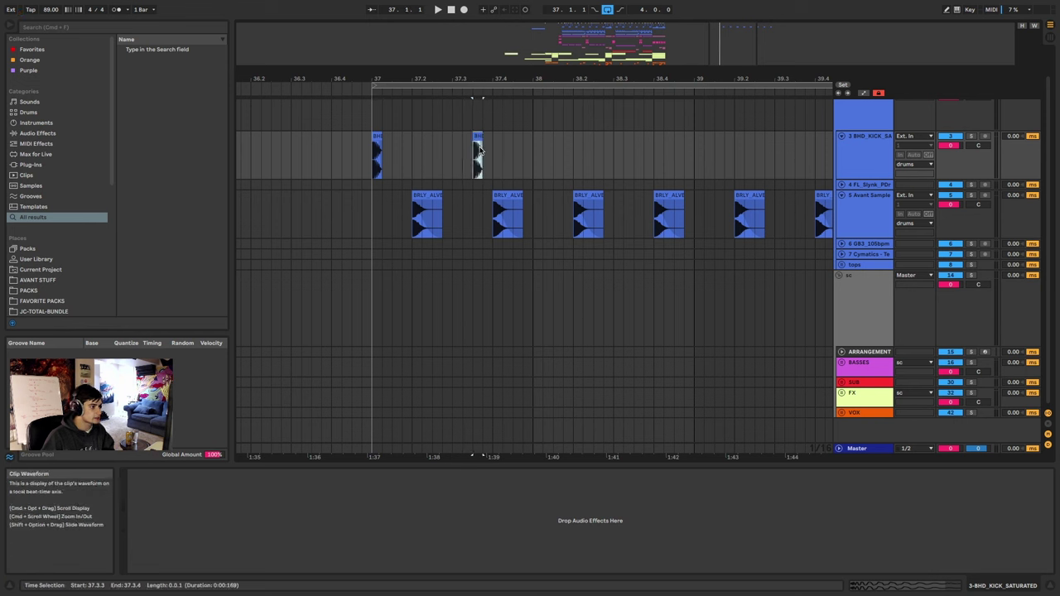
click(377, 147)
Play the looped kick and snare pattern, with the kick track soloed and unsoloed.
key(space)
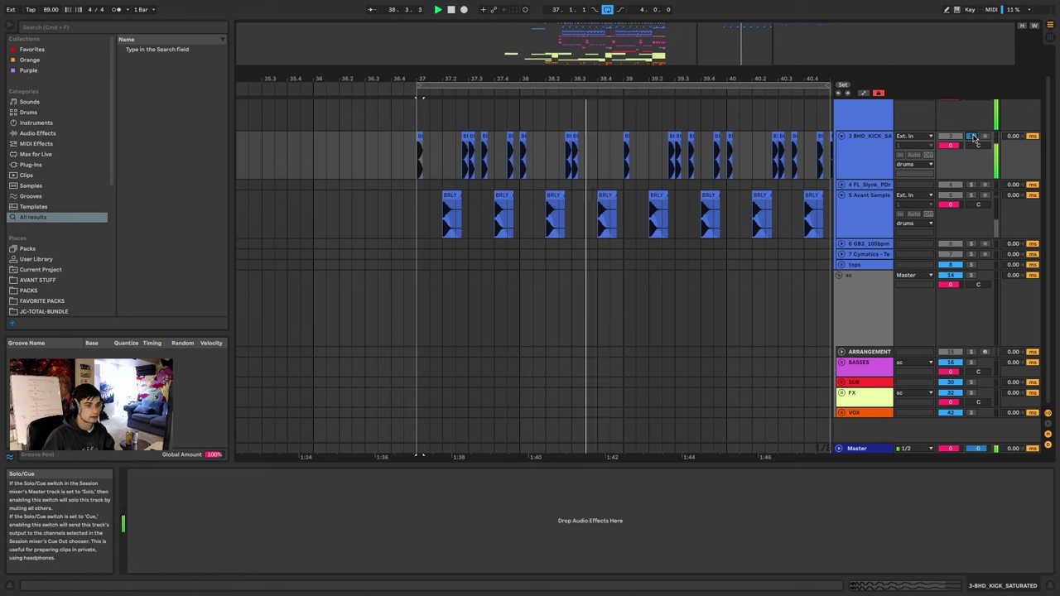
key(space)
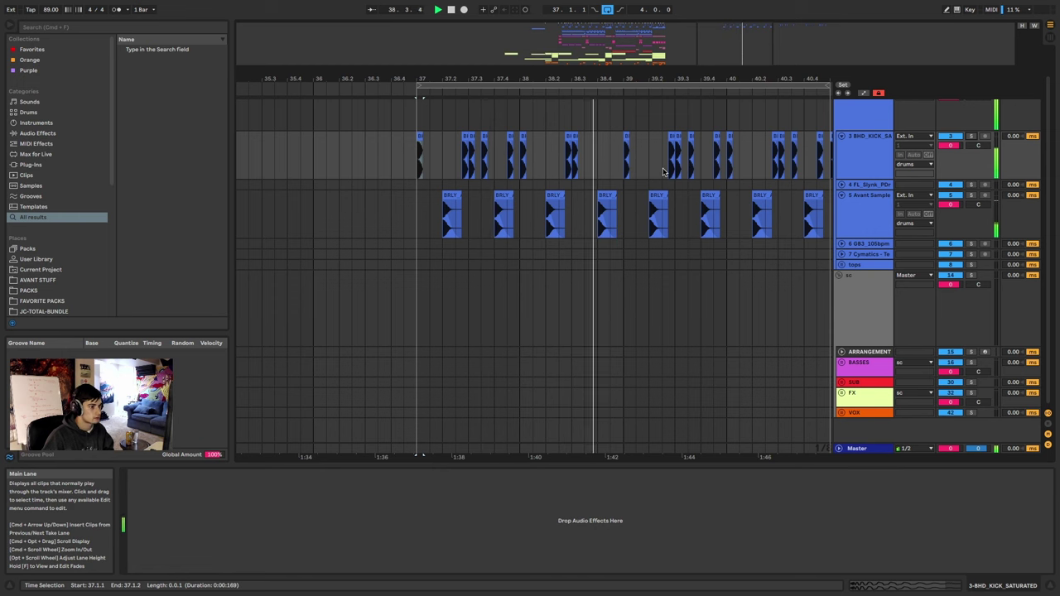
key(space)
Solo the FL_Slynk ghost kick track and examine its clip at 37.4.2, just before the main kick.
scroll(549, 179, down, 6)
scroll(429, 185, up, 8)
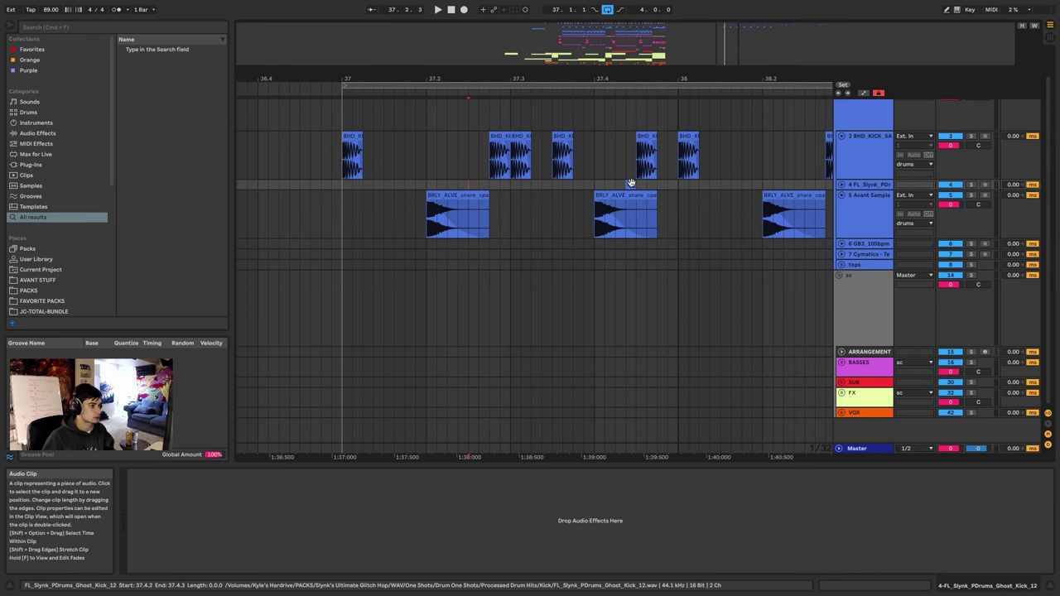
scroll(631, 183, up, 5)
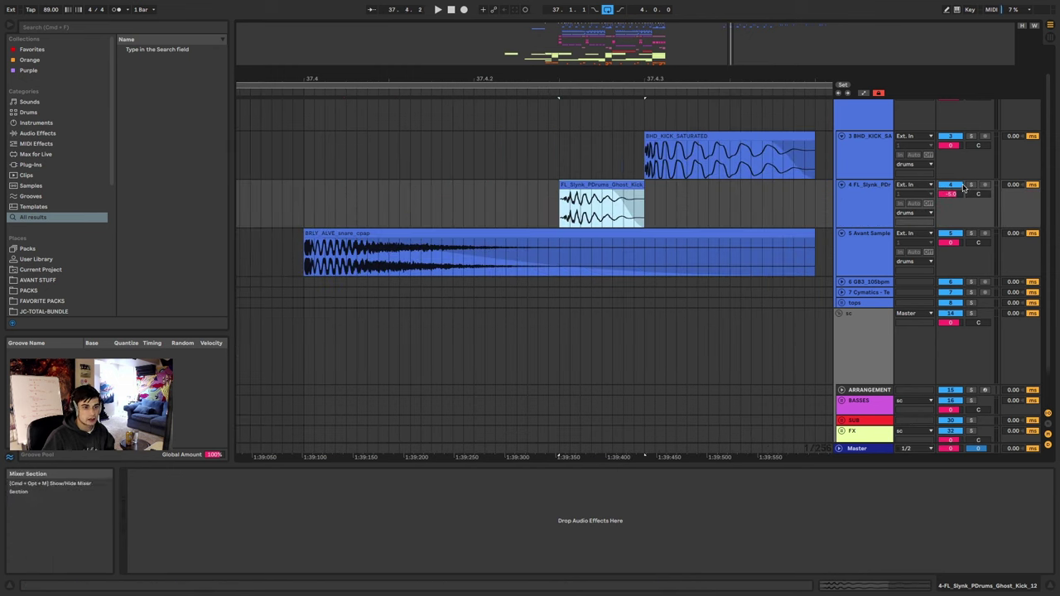
click(972, 184)
scroll(646, 184, up, 3)
click(496, 185)
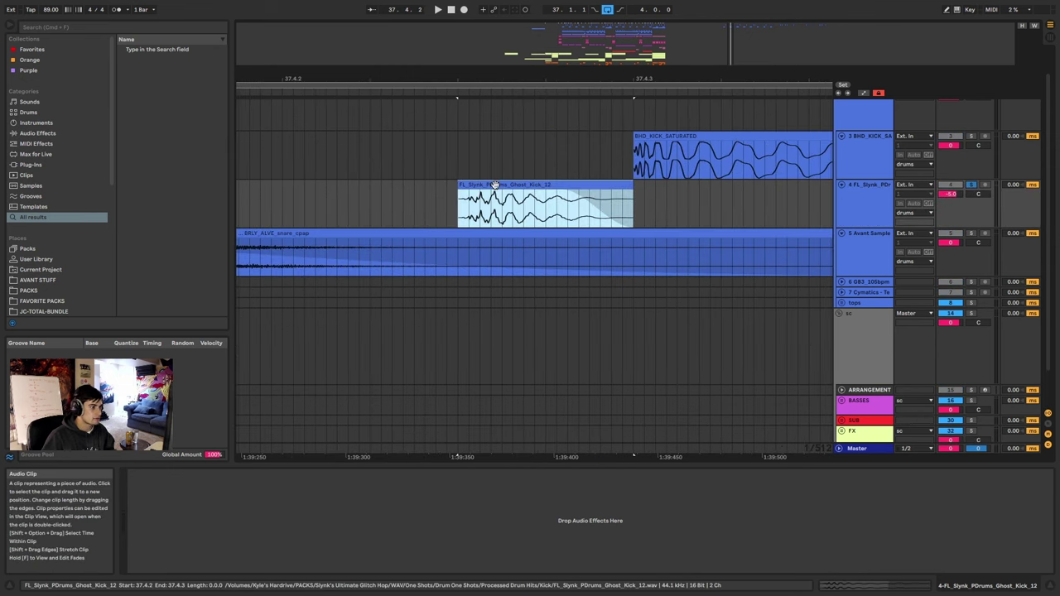
scroll(487, 186, down, 6)
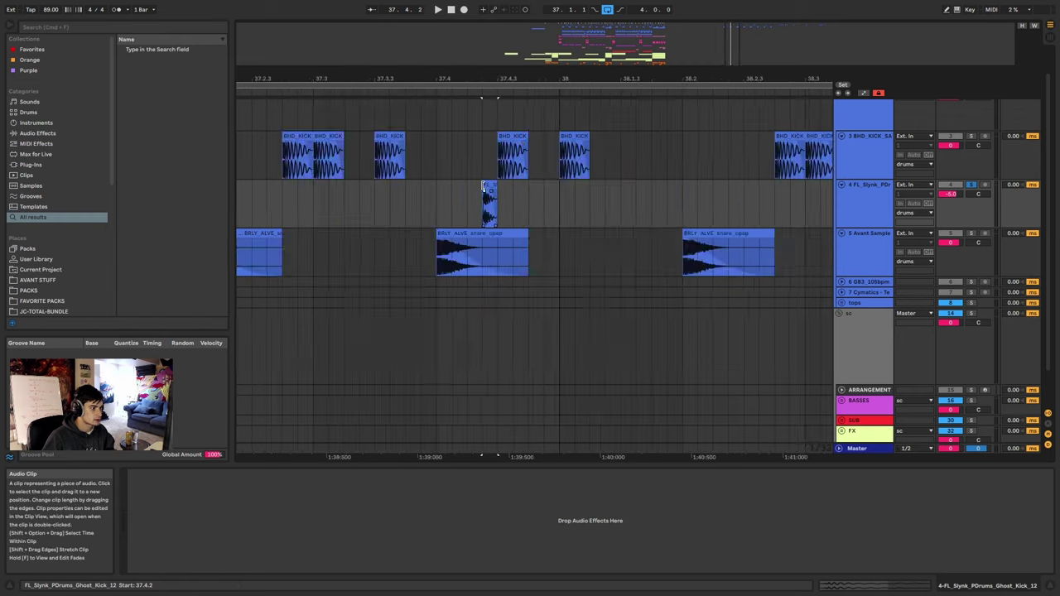
scroll(485, 187, up, 6)
drag(485, 190, 501, 192)
Play the soloed tops group from 37.2.1.
scroll(498, 196, down, 6)
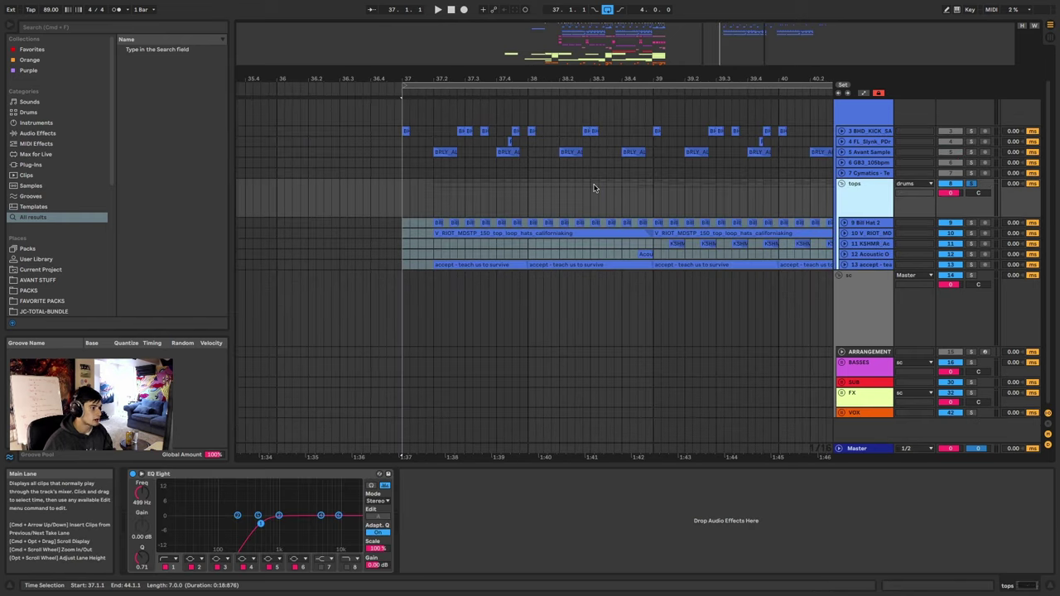
click(434, 204)
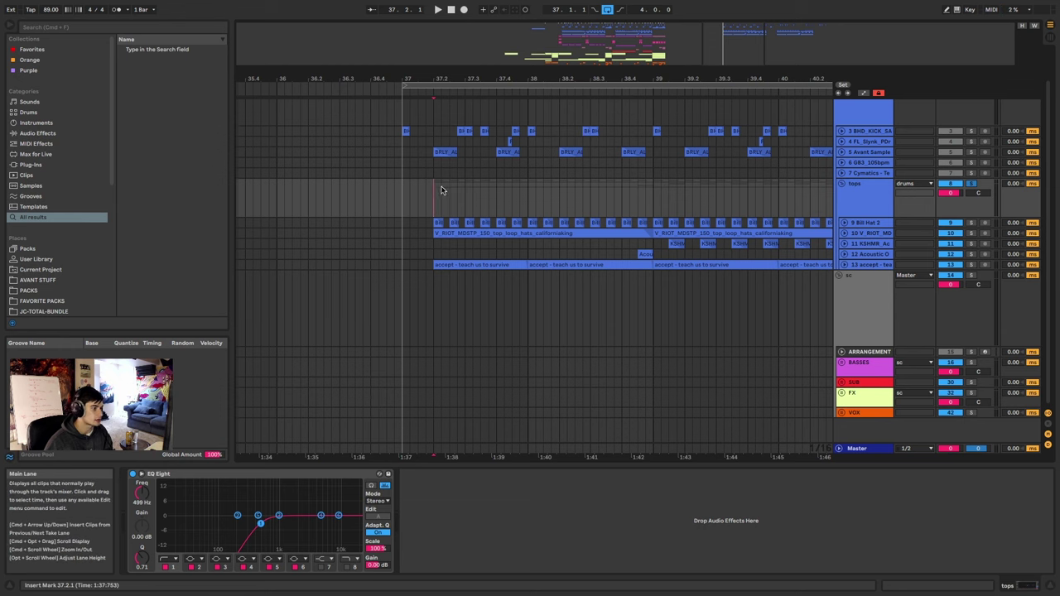
key(space)
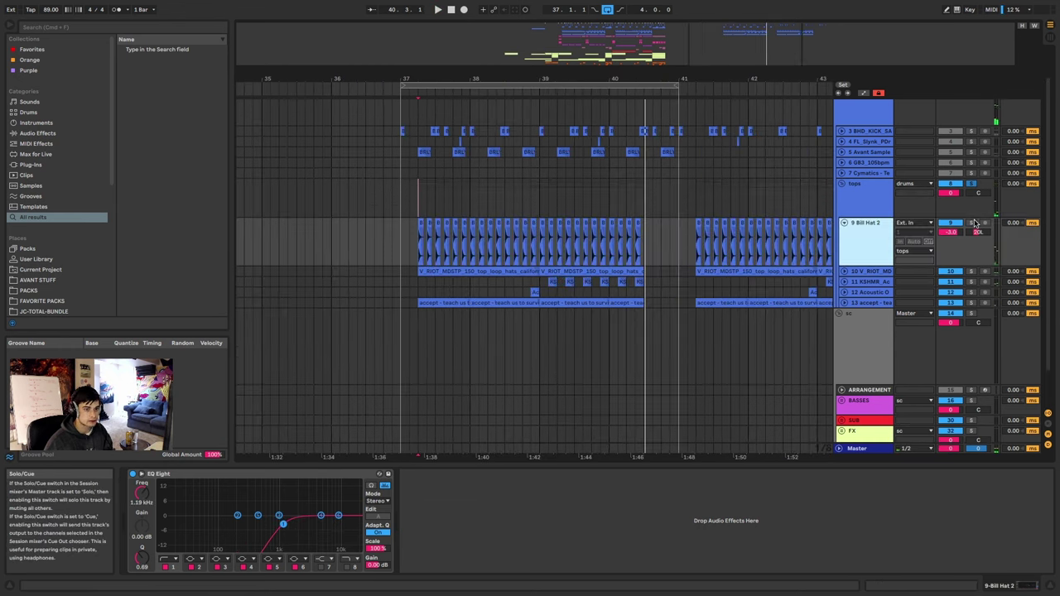
Solo the Bill Hat 2 track and play its hats from 37.2.1.
click(973, 224)
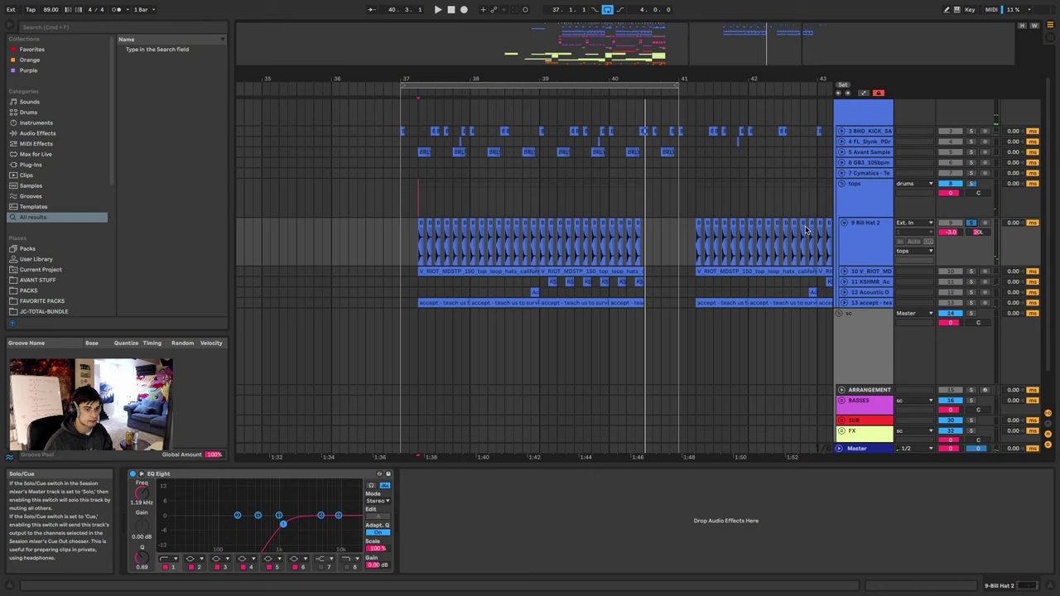
key(plus)
key(plus)
click(426, 228)
key(space)
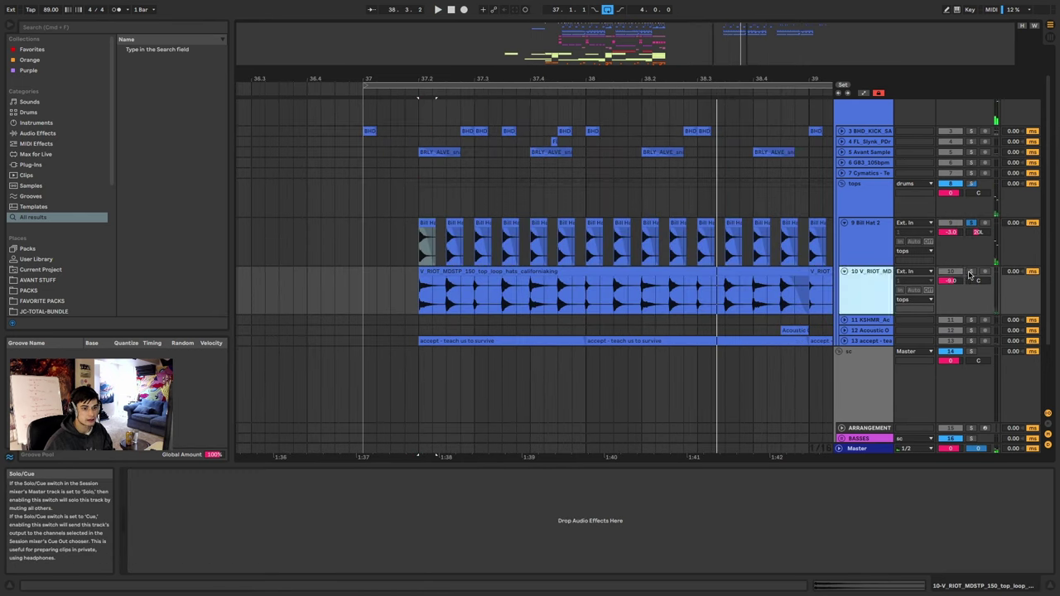
Solo the V_RIOT top loop track together with Bill Hat 2 and play both from 37.2.1.
click(972, 272)
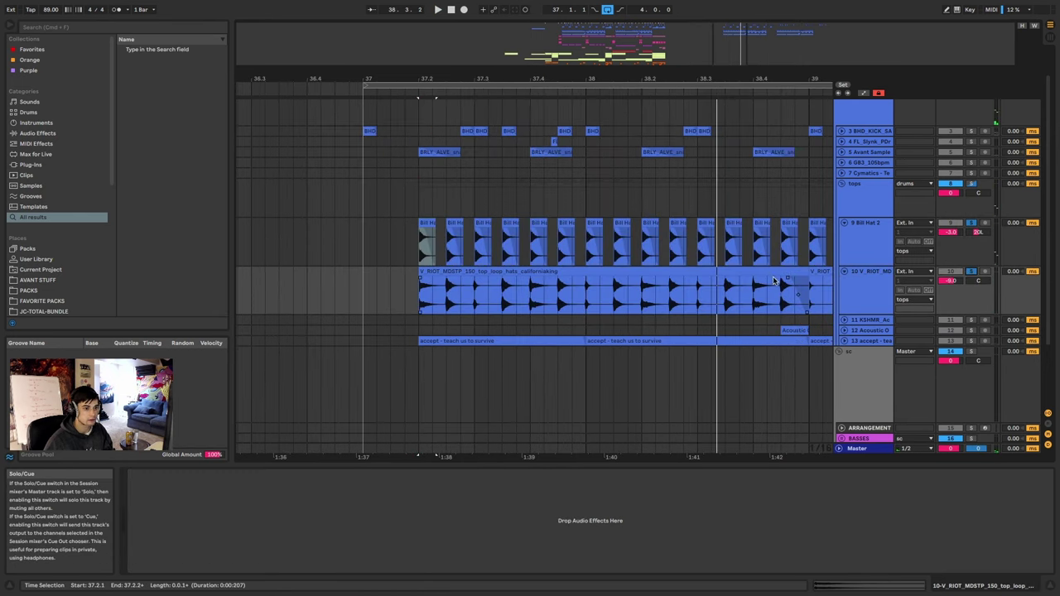
scroll(646, 273, down, 3)
key(space)
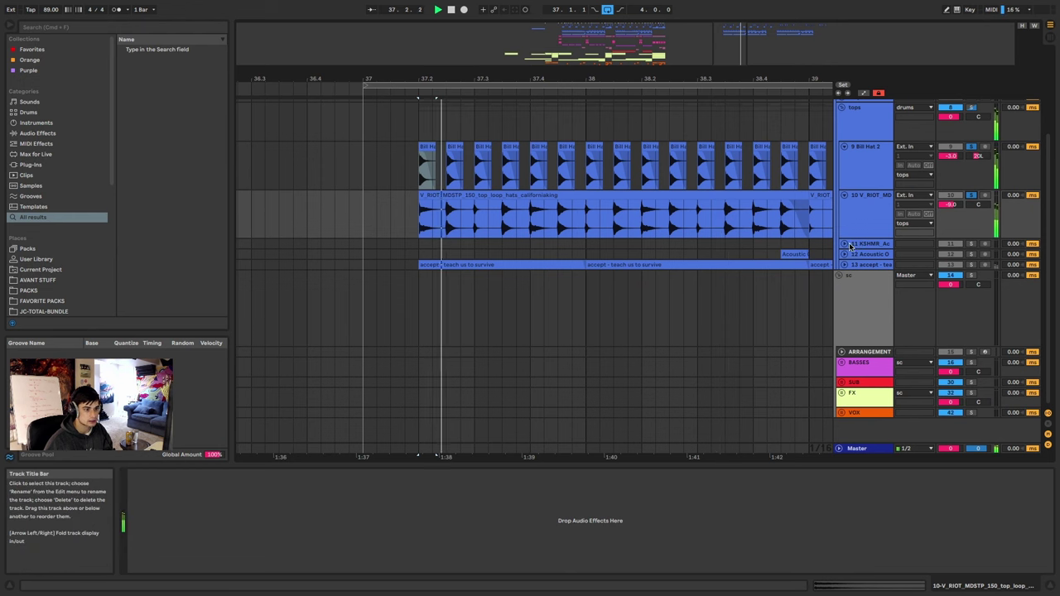
Solo the accept - teach us to survive track, play its first clip and examine its MCharmVerb settings.
click(911, 265)
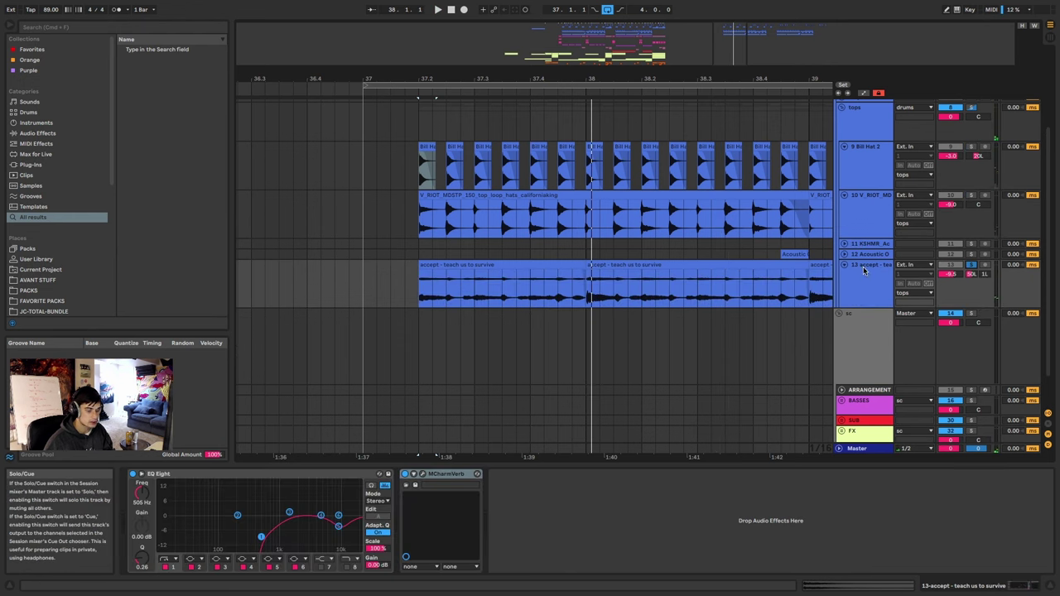
click(521, 265)
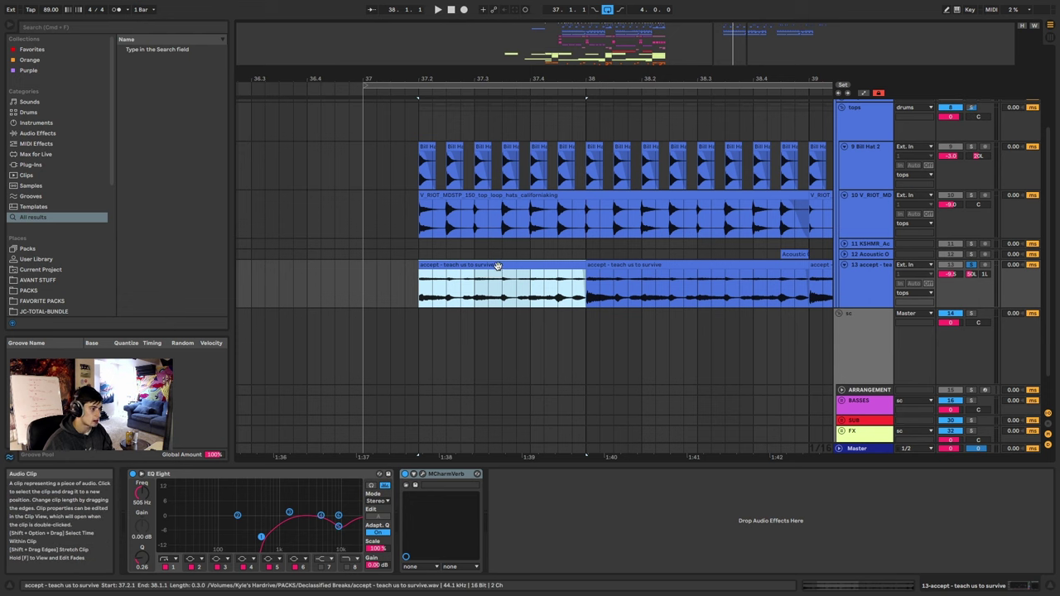
key(space)
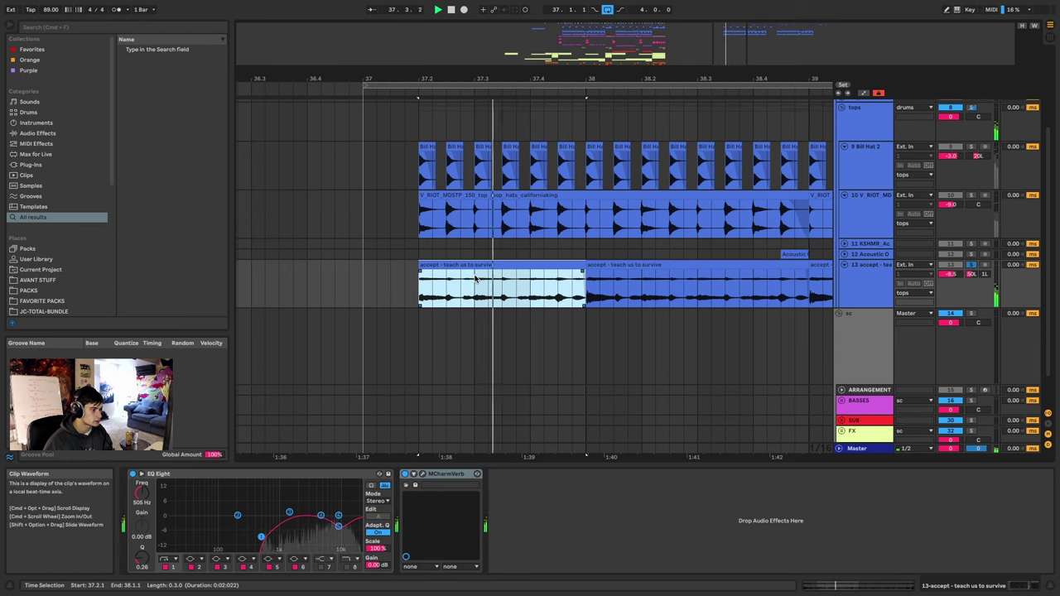
click(421, 475)
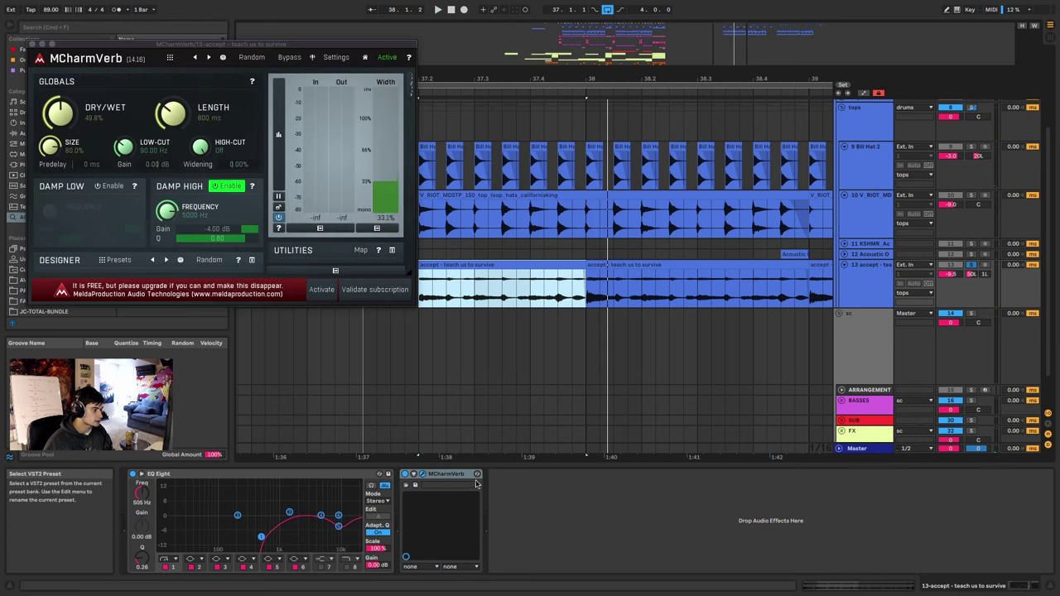
click(33, 43)
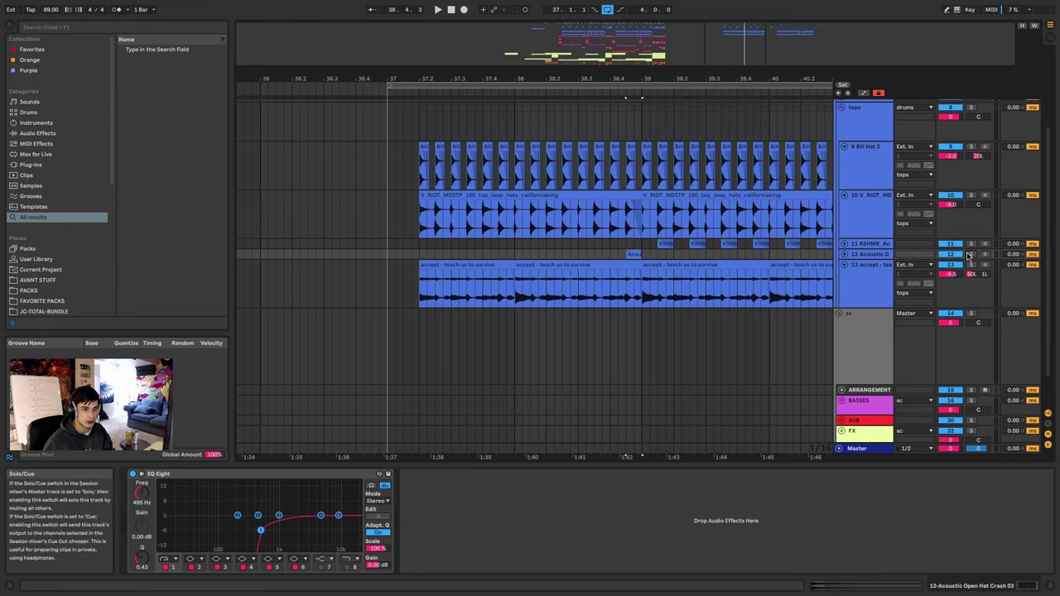
Solo and unfold the Acoustic Open Hat Crash track, play its clip at 38.4.3, and play all the tops together.
click(971, 254)
scroll(686, 259, up, 4)
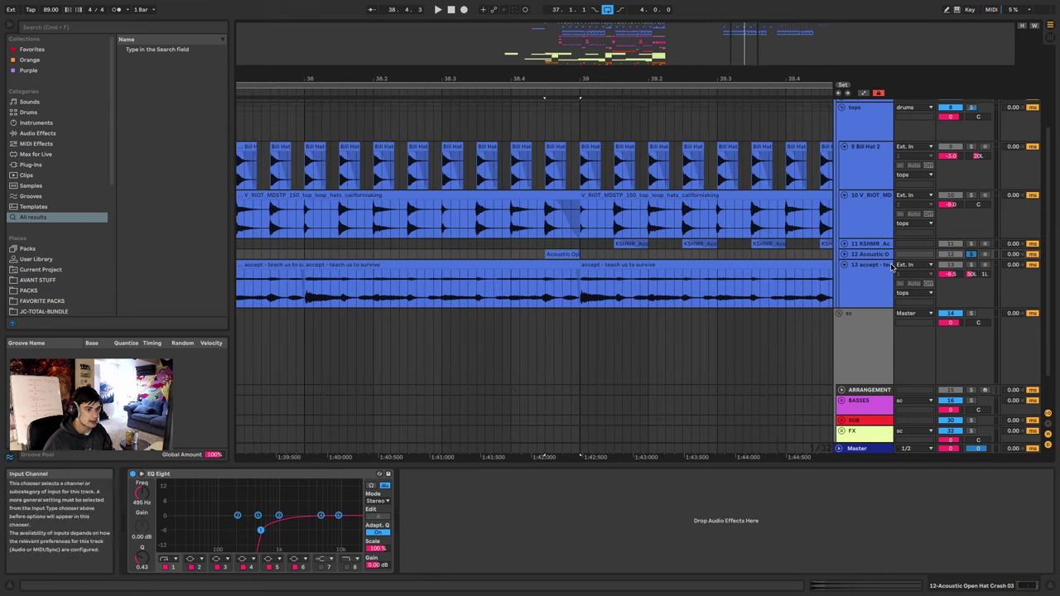
click(843, 256)
scroll(554, 278, down, 5)
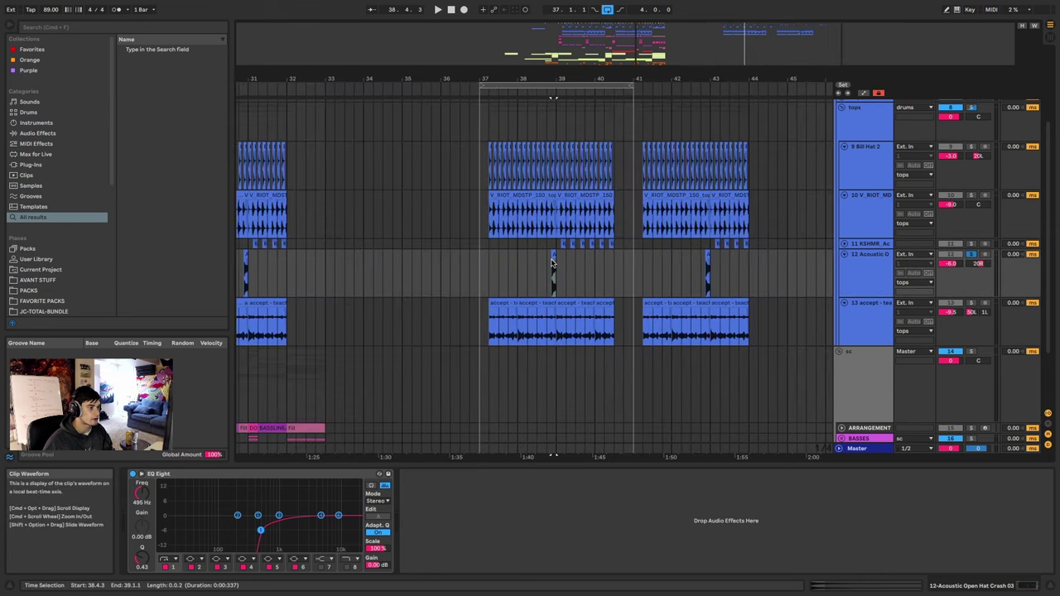
scroll(552, 263, up, 5)
key(space)
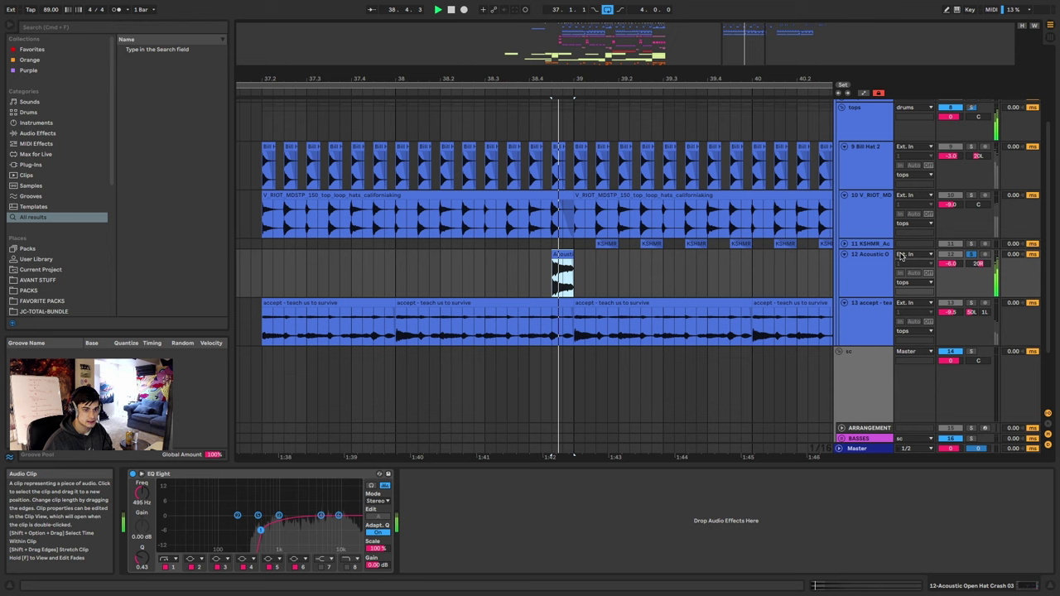
key(space)
key(space)
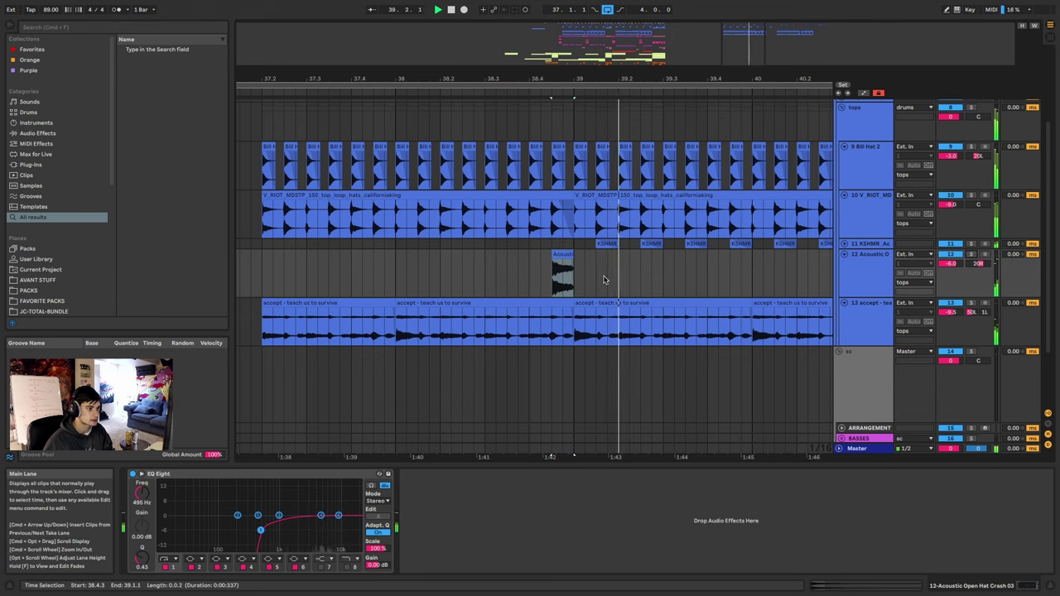
Stop playback, fold the V_RIOT top loop and Bill Hat 2 tracks, and select the drums group.
key(minus)
key(minus)
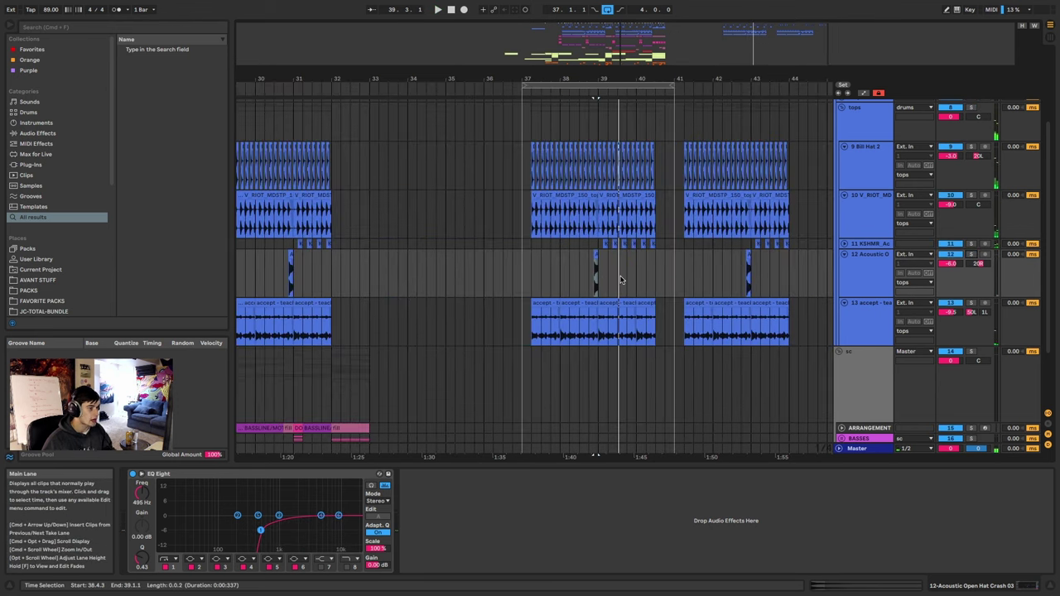
scroll(648, 282, up, 2)
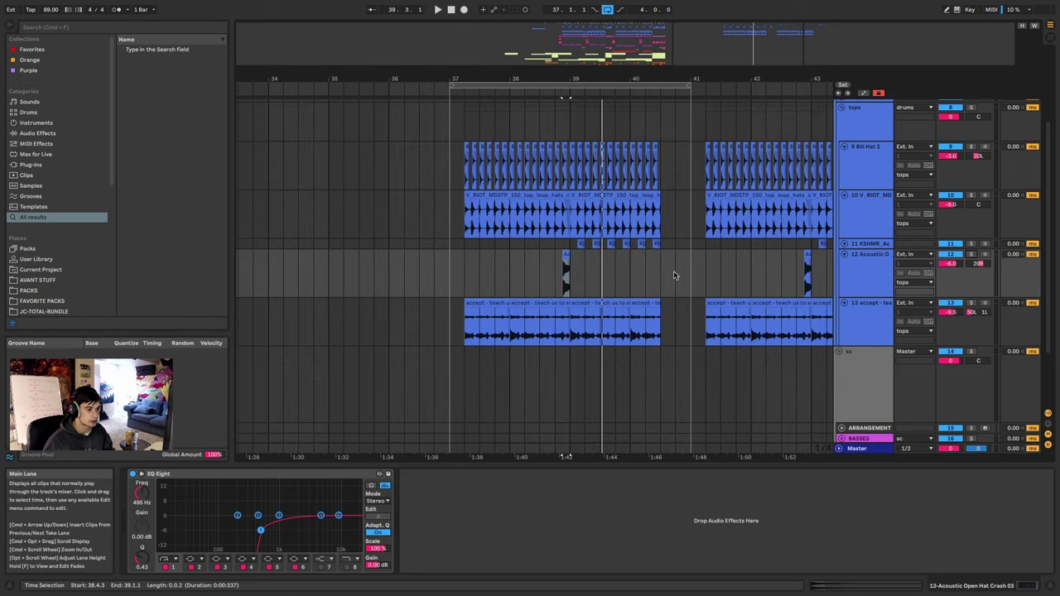
scroll(634, 263, down, 4)
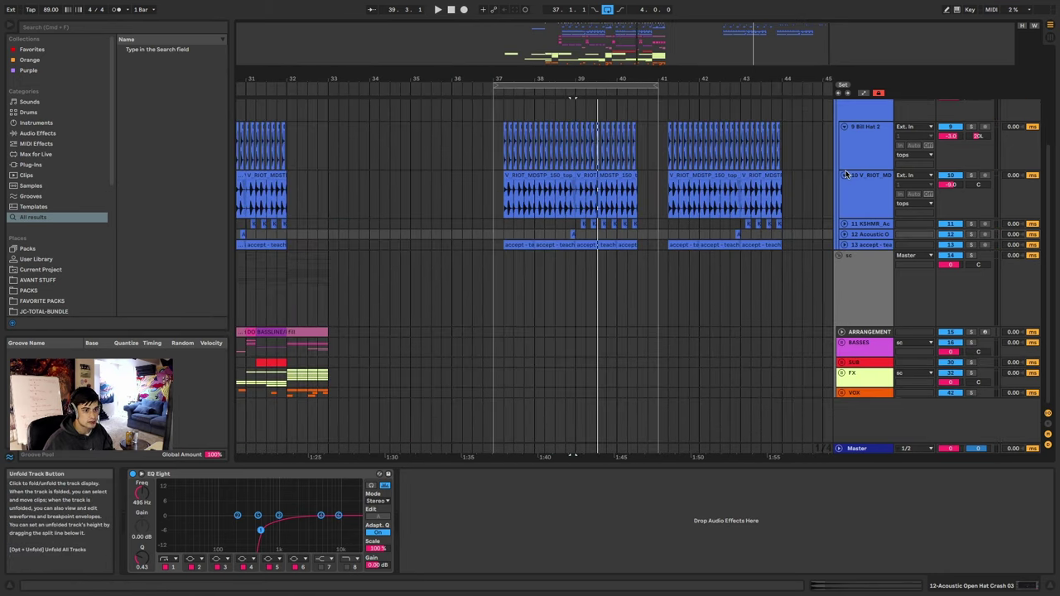
click(845, 175)
click(845, 128)
scroll(841, 145, up, 3)
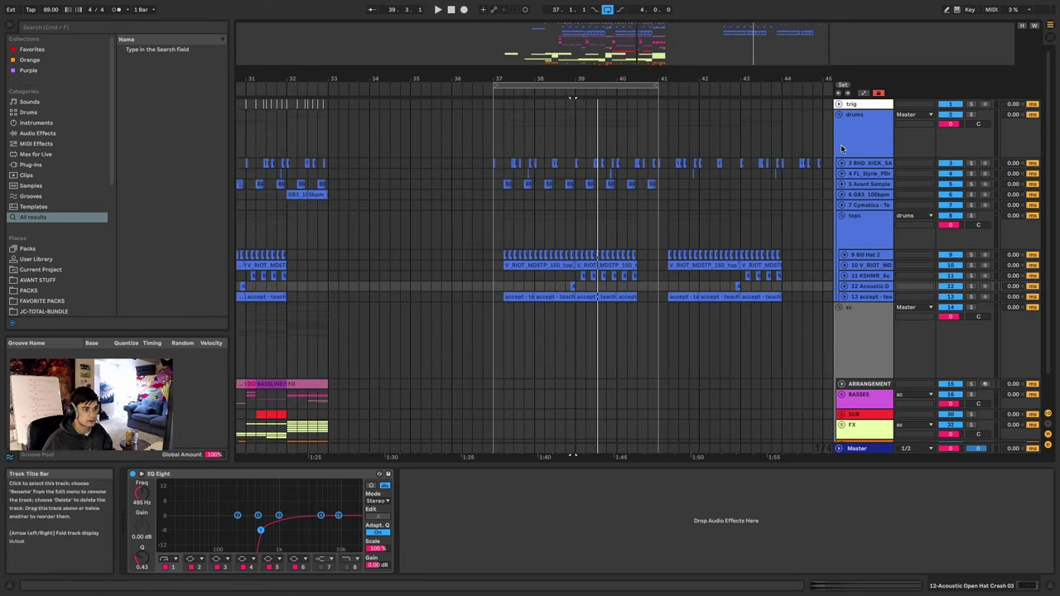
click(838, 115)
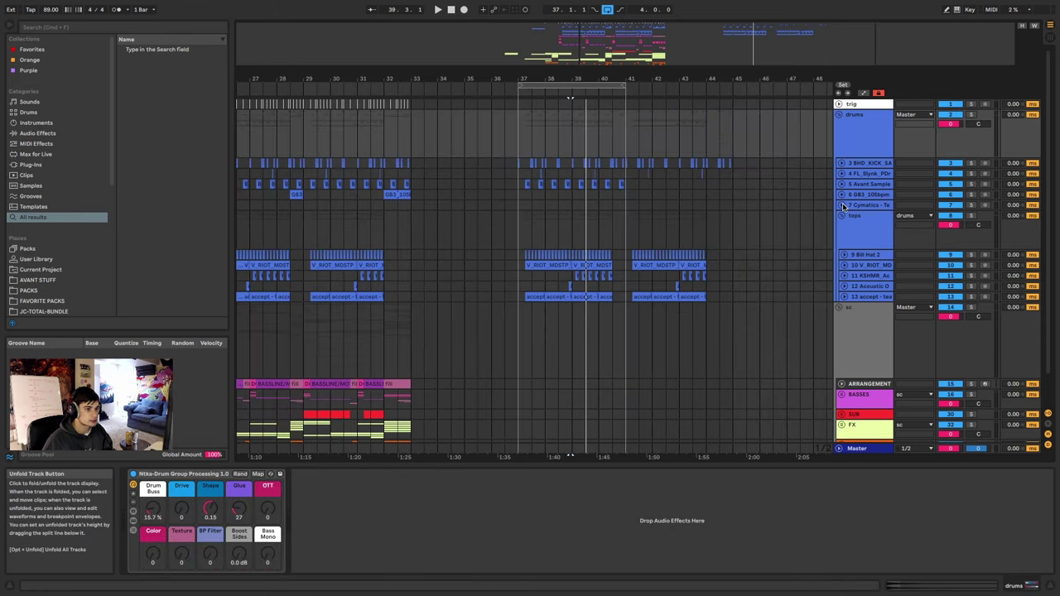
Unfold the Cymatics and GB3_105bpm conga tracks, then solo the conga track and play its fill from 40.3.1.
click(842, 206)
drag(404, 192, 611, 204)
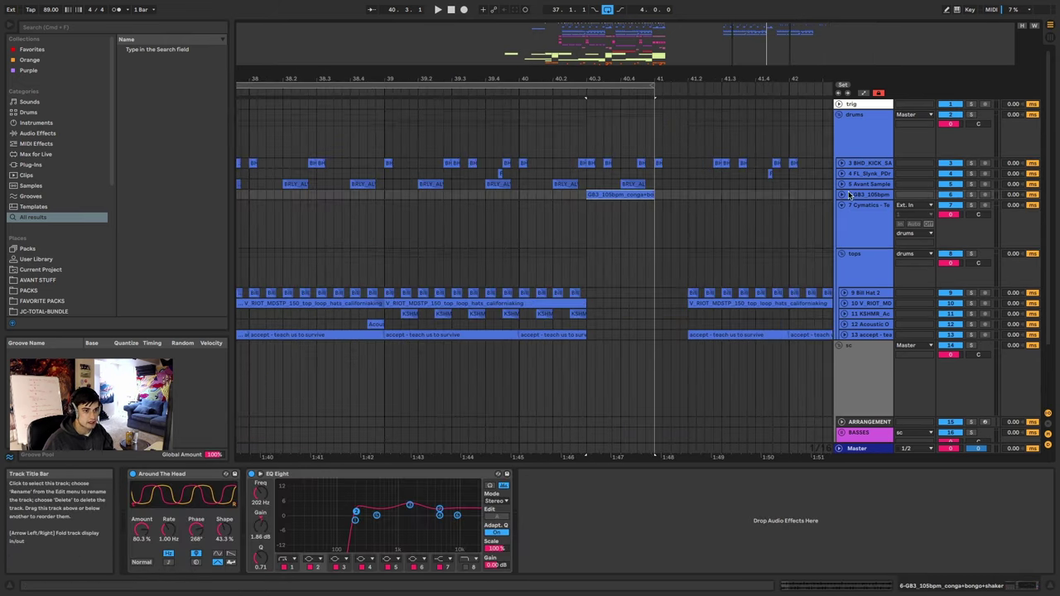
click(843, 194)
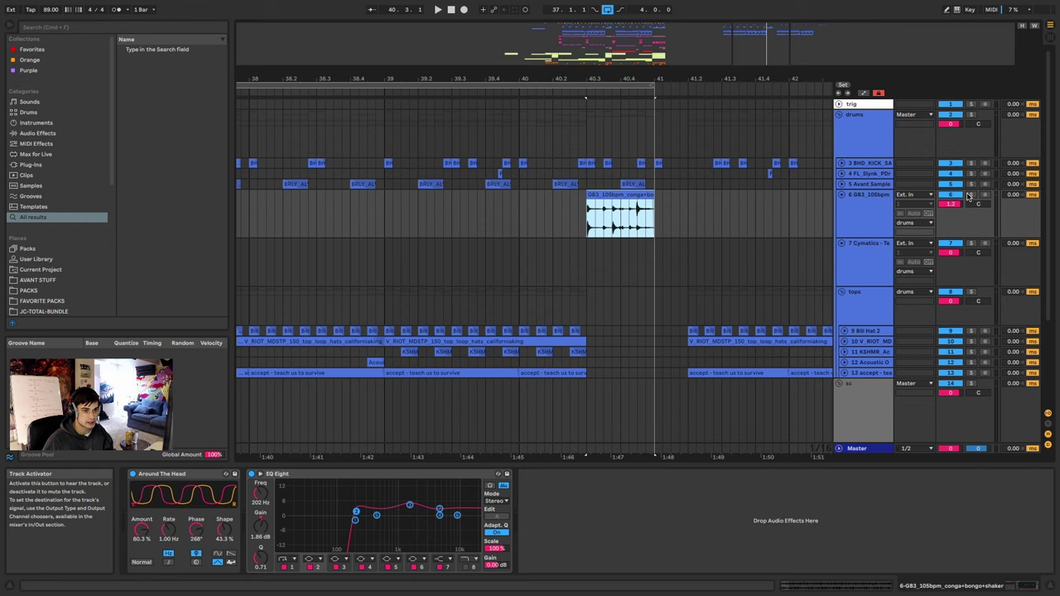
click(971, 195)
key(space)
key(minus)
key(minus)
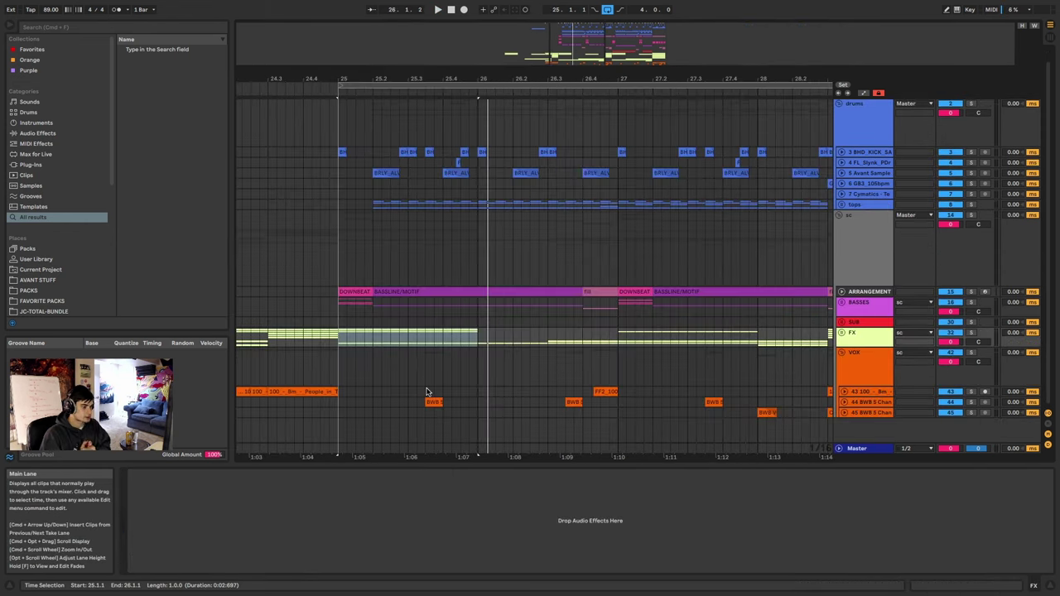
Unfold and solo the 45 BWB 5 Chant Hey vocal track and select its range from 25.1.1 to 29.1.1.
key(minus)
key(minus)
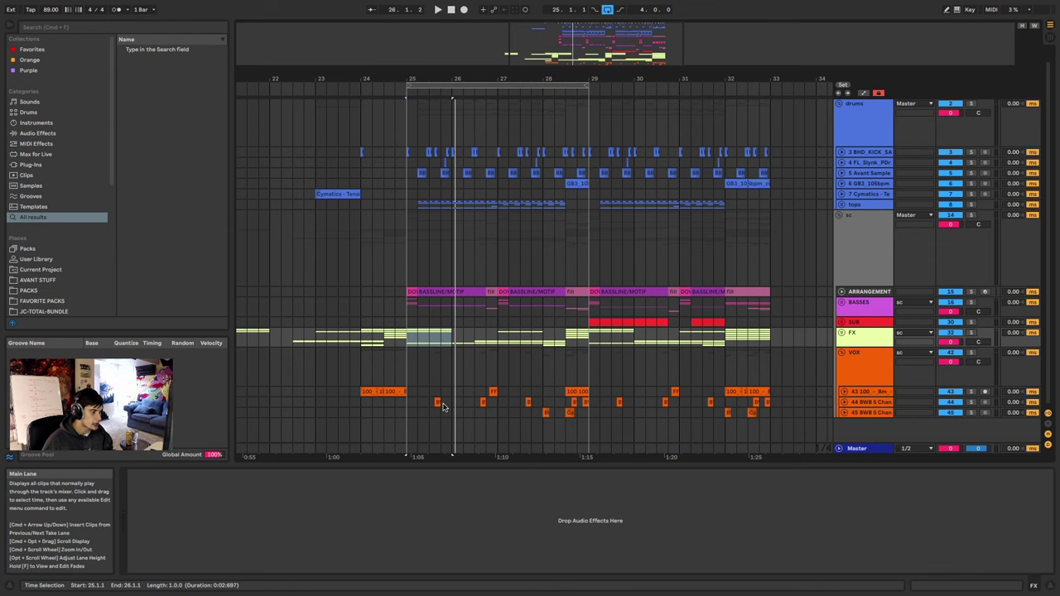
scroll(443, 404, up, 3)
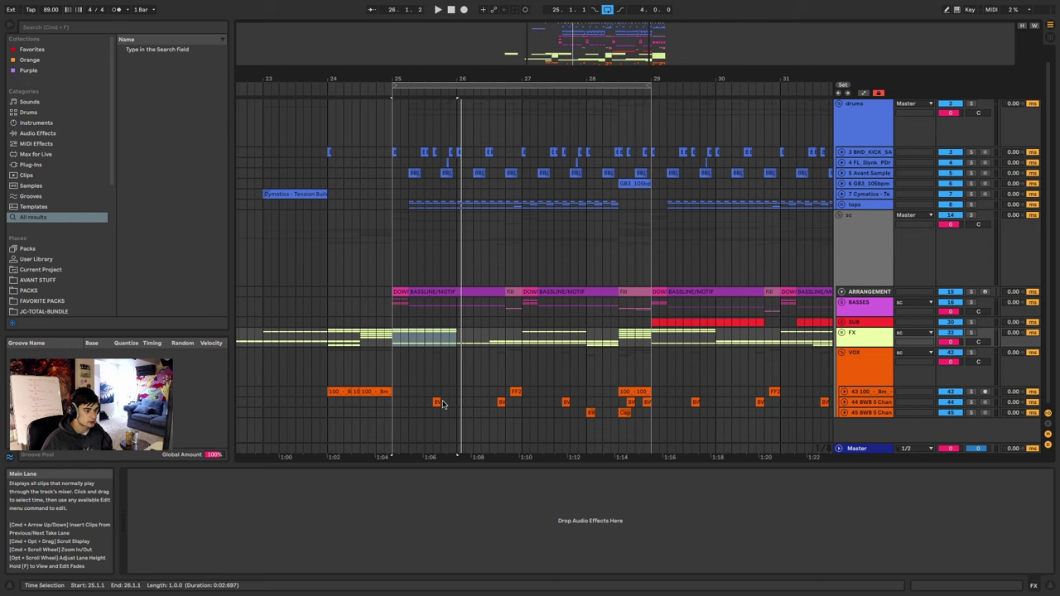
click(590, 413)
click(844, 412)
click(878, 400)
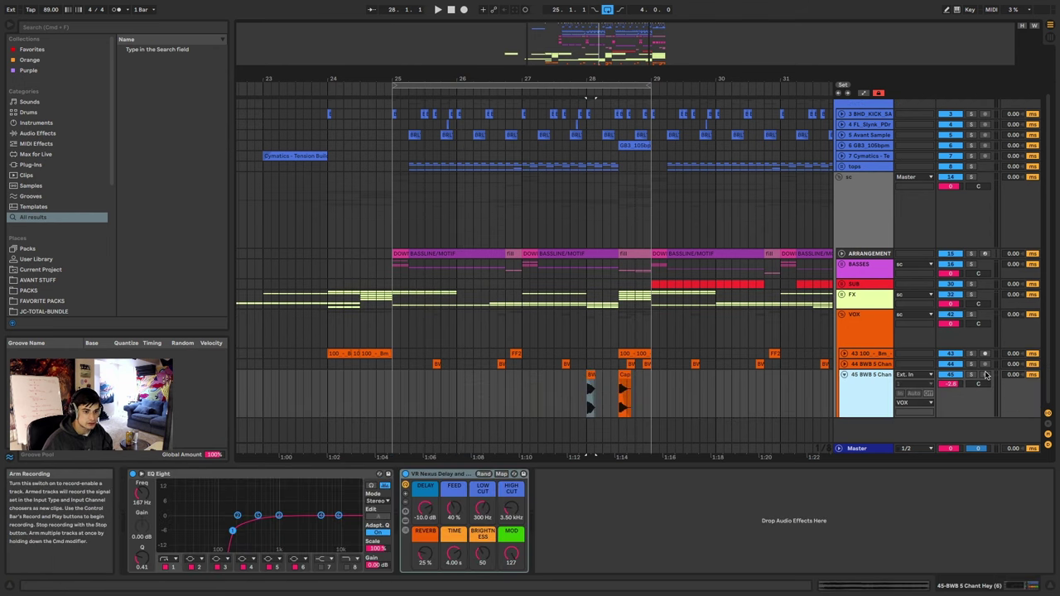
click(971, 375)
scroll(622, 380, up, 3)
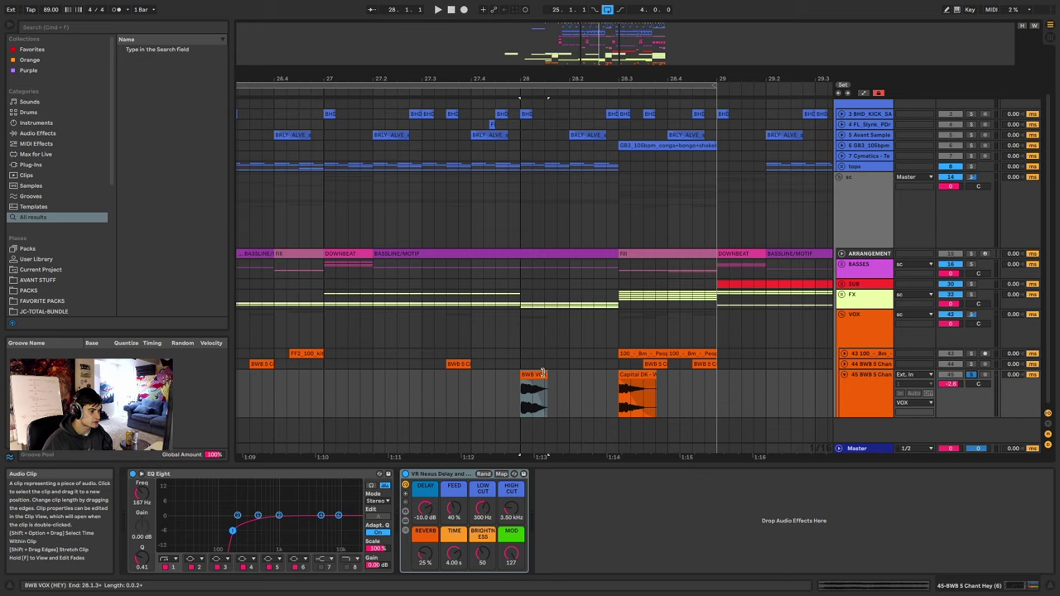
scroll(543, 372, down, 4)
drag(580, 393, 406, 393)
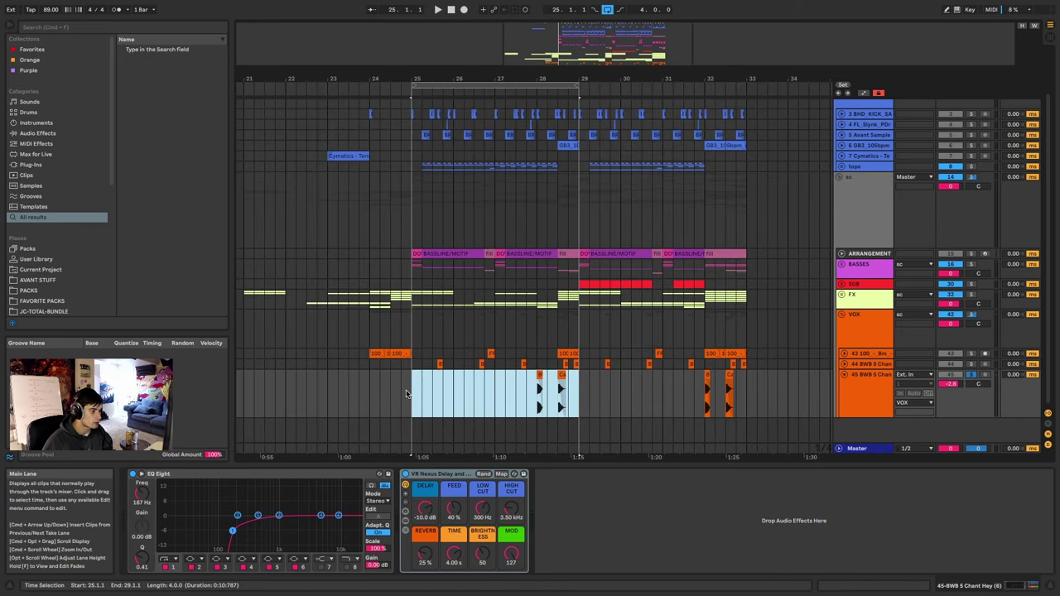
Play the BWB VOX (HEY) clip at 28.1.1 and the Capital DK - WOOO clip at 28.3.1, then unsolo their track.
scroll(539, 388, up, 3)
click(545, 387)
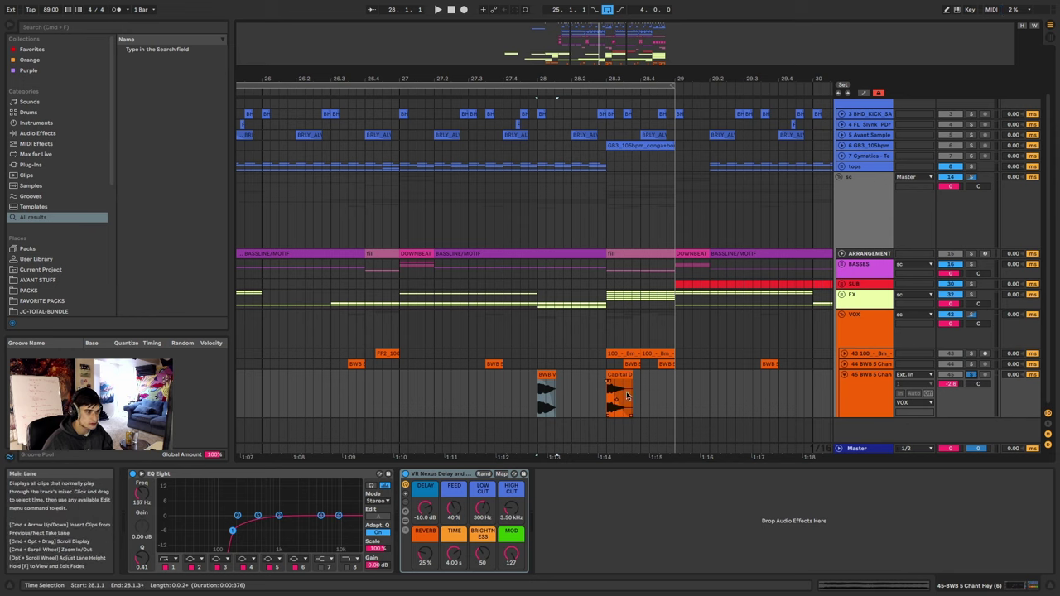
scroll(627, 397, up, 2)
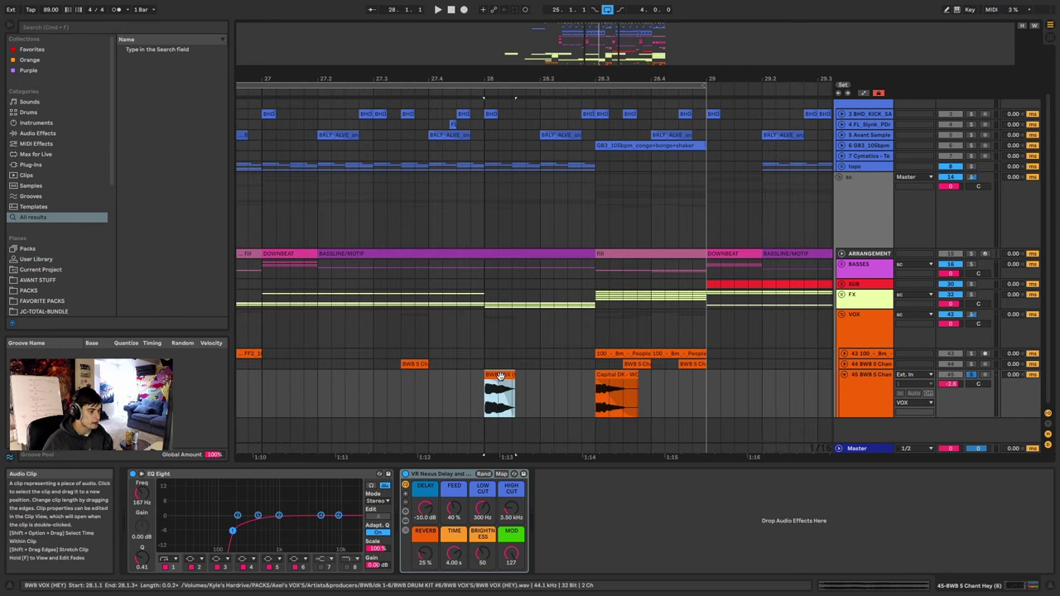
key(space)
click(618, 374)
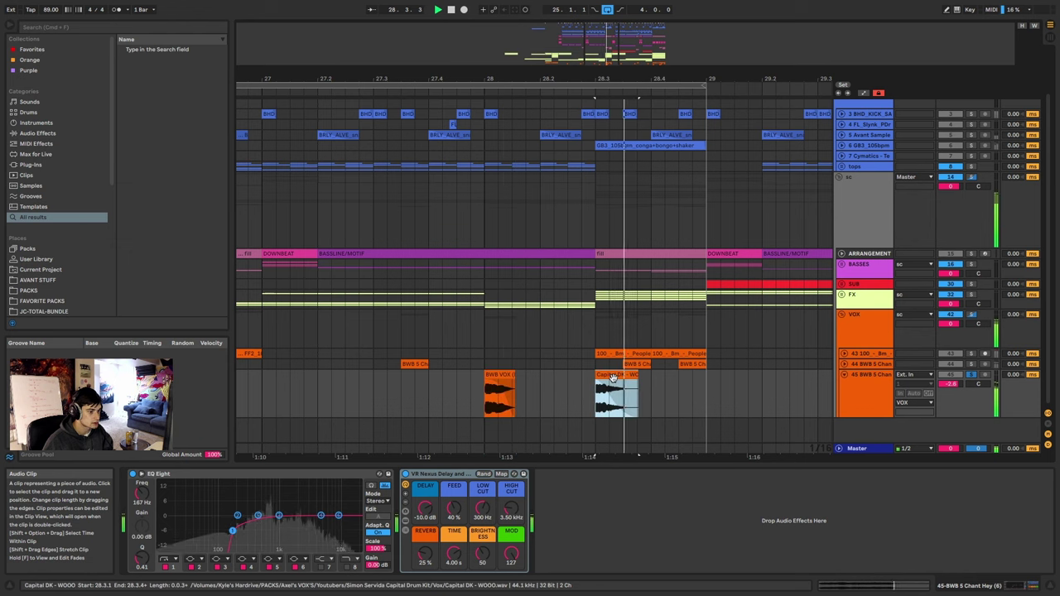
click(498, 374)
key(space)
key(space)
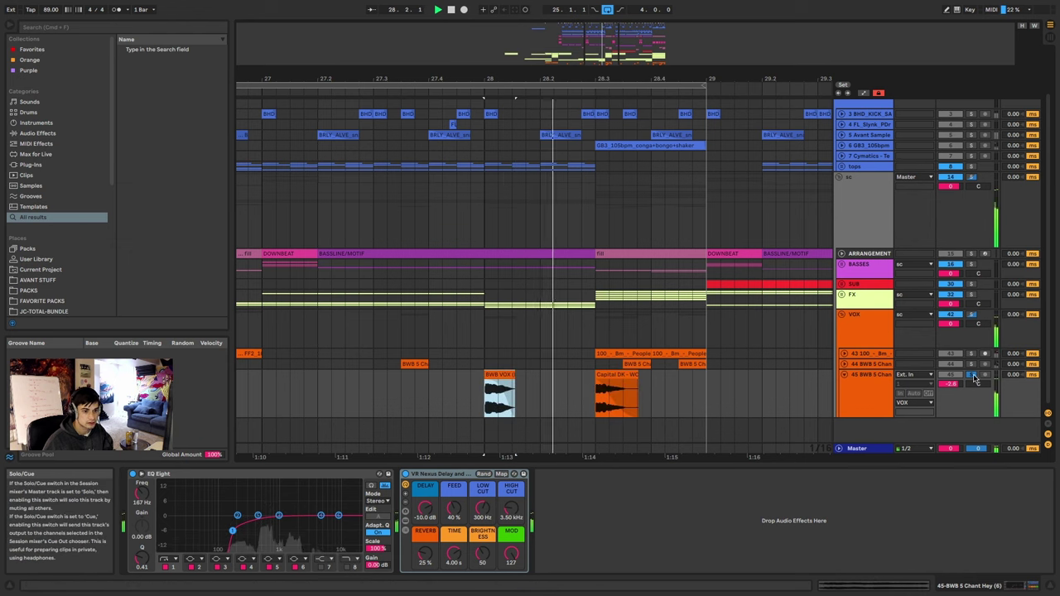
click(972, 375)
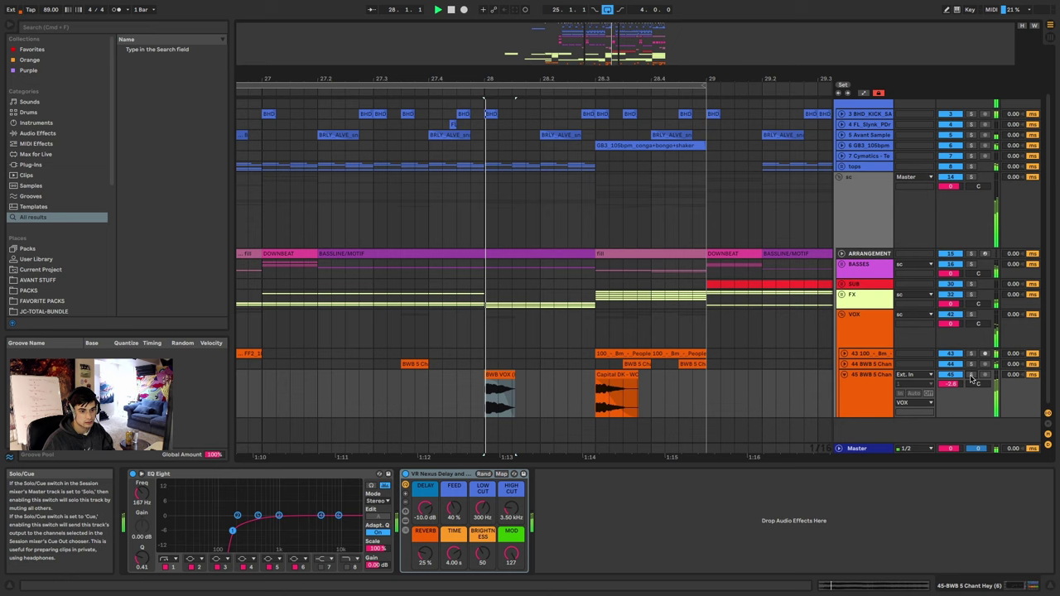
Solo and unfold the 43 People_in_The_Front vocal track and play its clips from 24.1.1 and 24.3.1.
scroll(602, 370, down, 3)
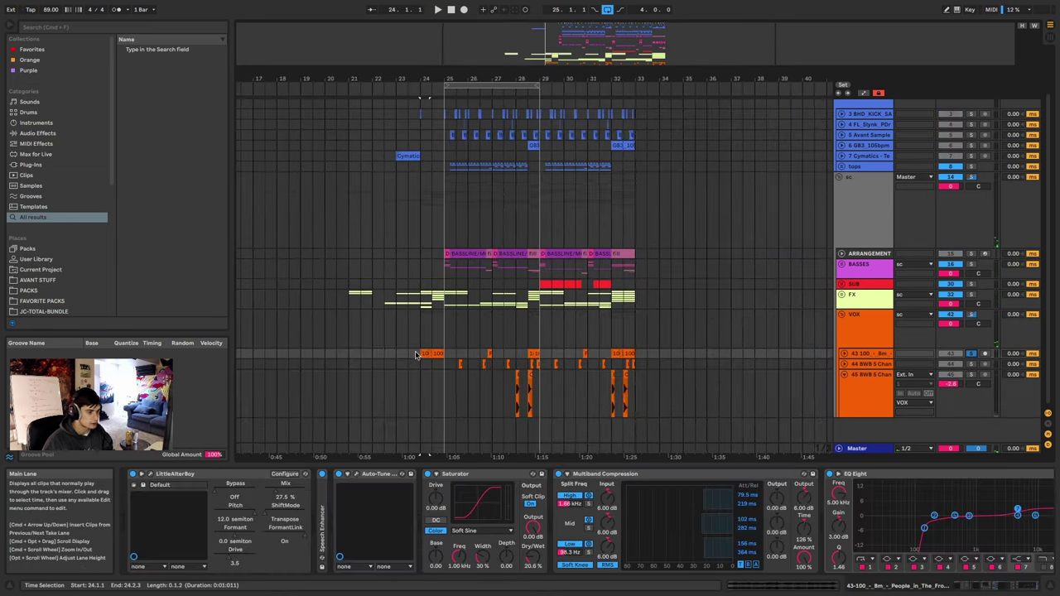
scroll(408, 357, up, 5)
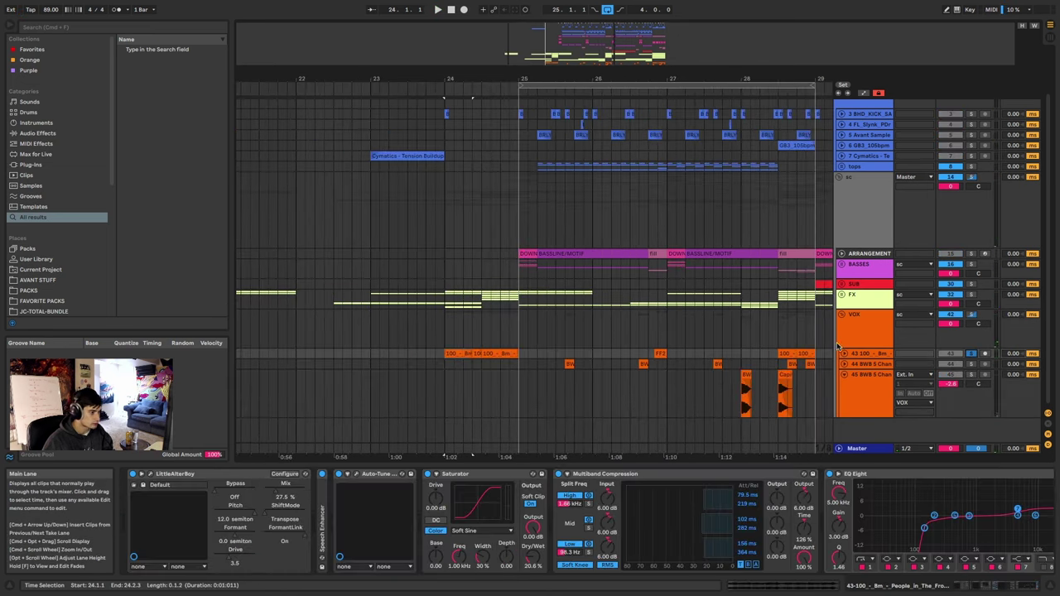
click(844, 354)
key(space)
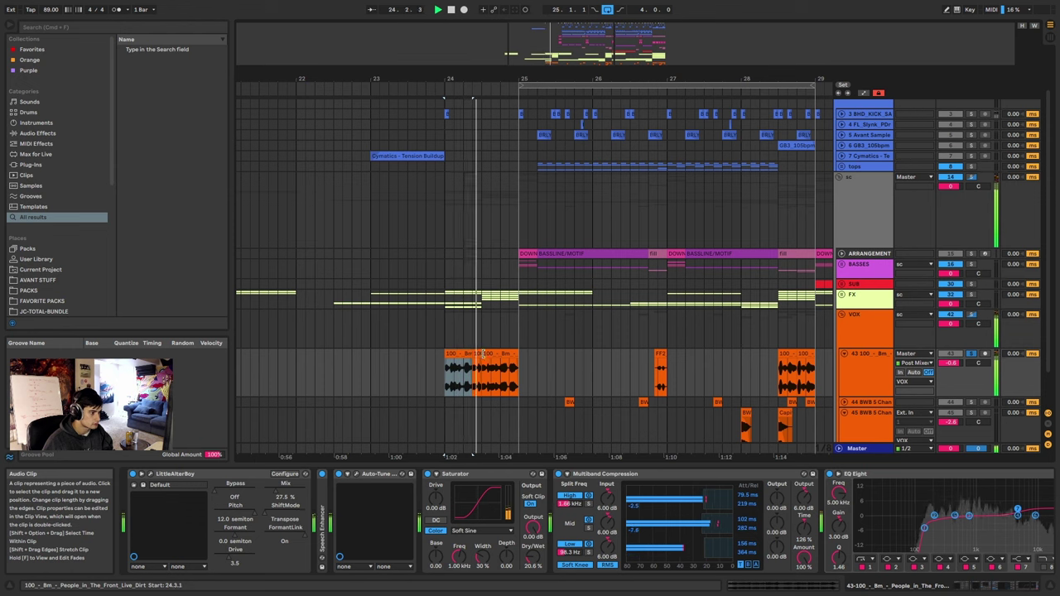
click(493, 353)
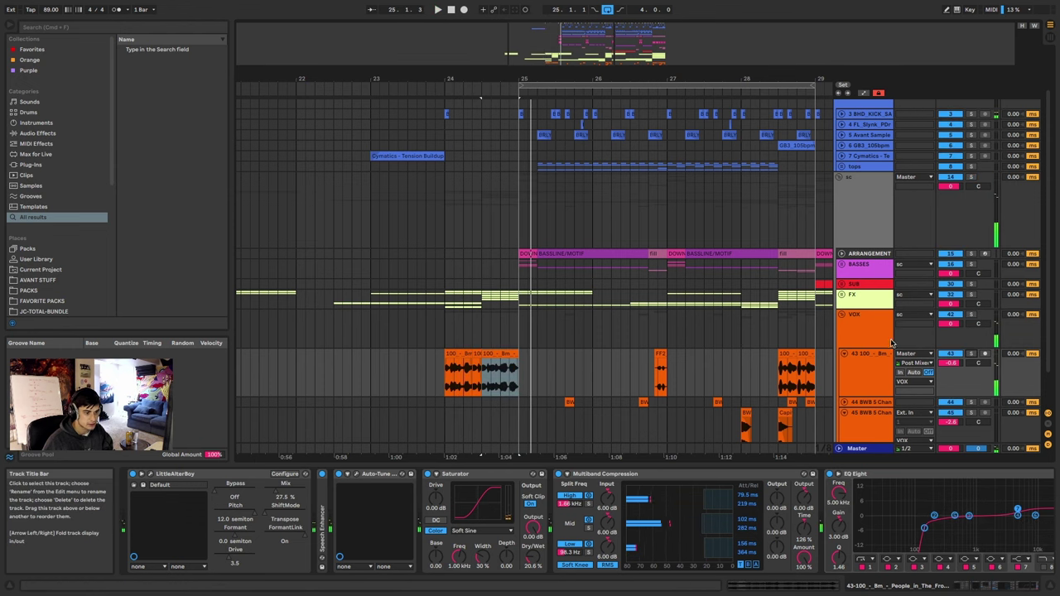
Fold the two open vocal tracks and collapse the VOX group.
click(845, 353)
click(845, 375)
click(842, 315)
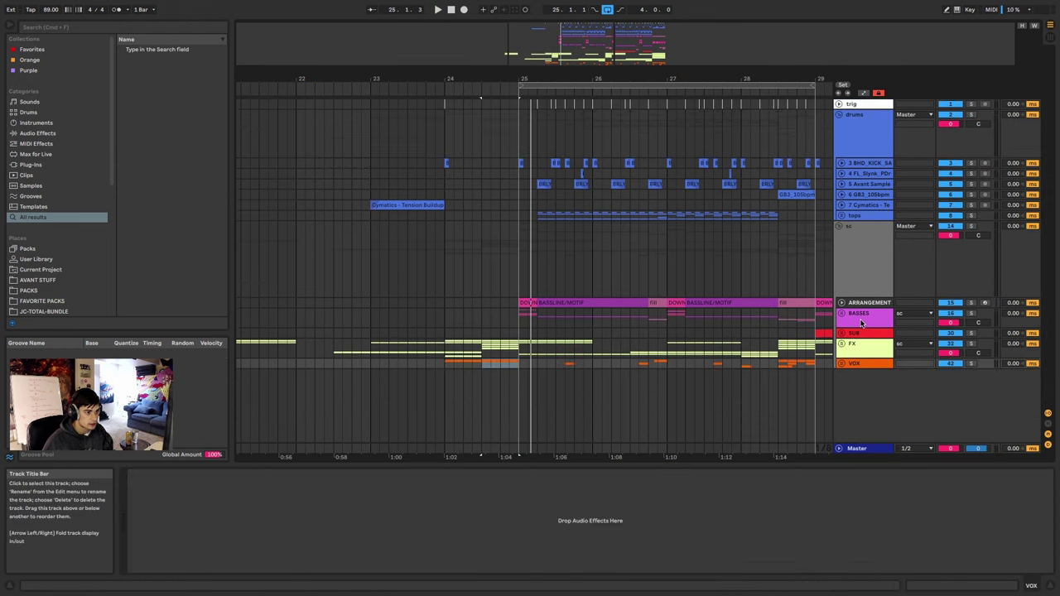
Unfold the BASSES group and its DOWNBEAT subgroup, and select the DB1 clip at 25.1.1.
scroll(636, 316, up, 3)
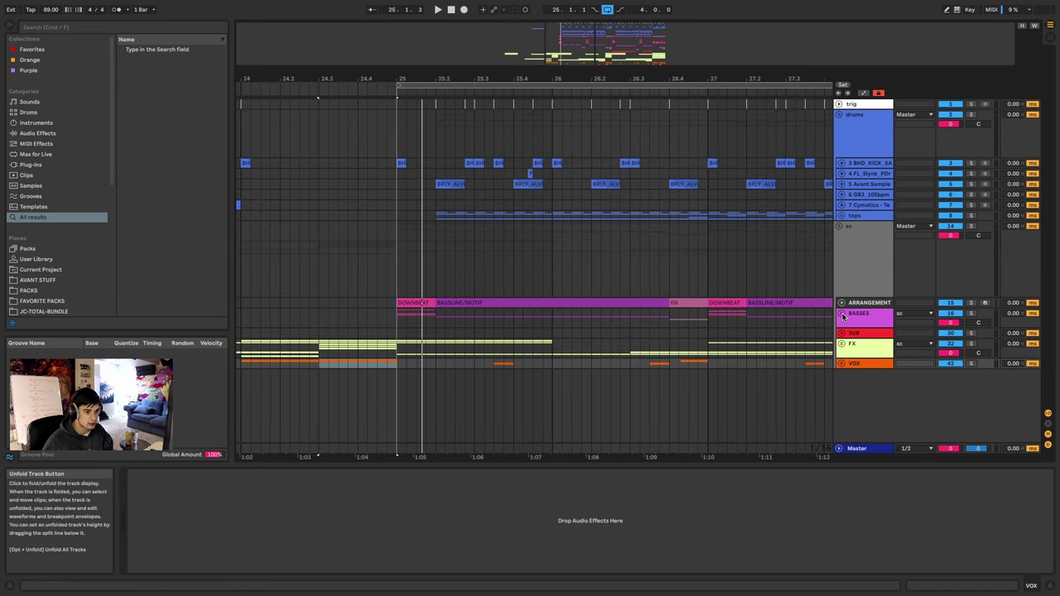
click(843, 314)
scroll(697, 321, down, 1)
click(843, 351)
scroll(425, 305, down, 3)
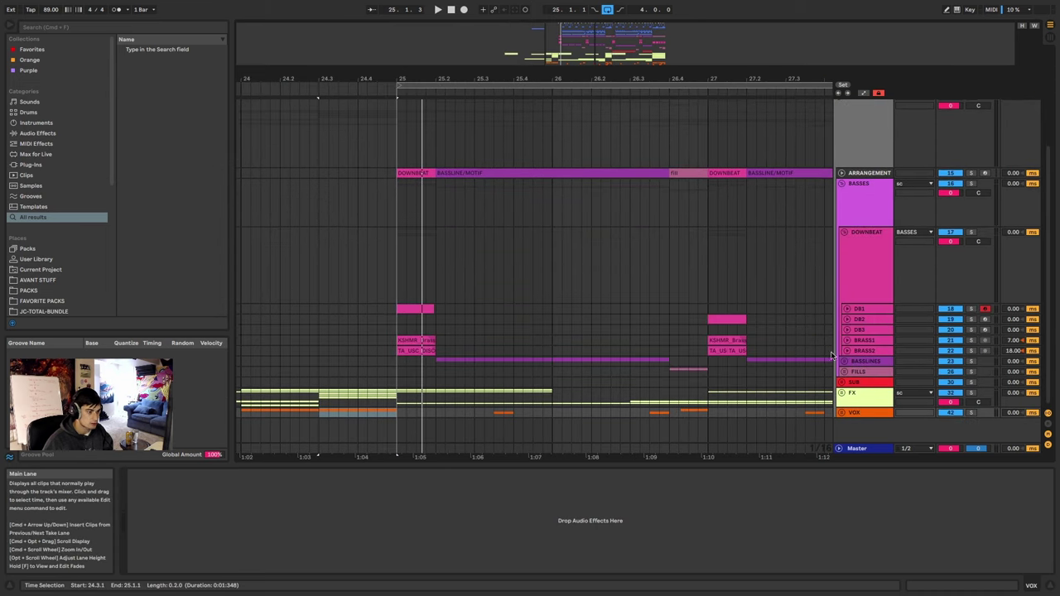
click(425, 305)
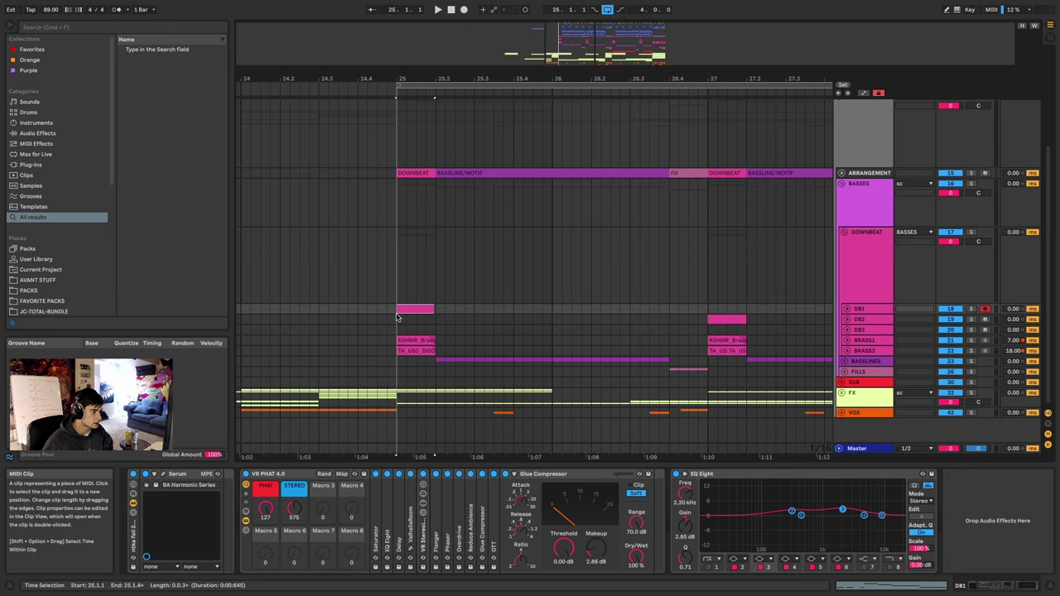
Select the DOWNBEAT marker clip at 25.1.1 on the ARRANGEMENT track and highlight the BASSES group from 25.1.3 to 27.1.1.
scroll(431, 306, up, 1)
scroll(516, 303, up, 3)
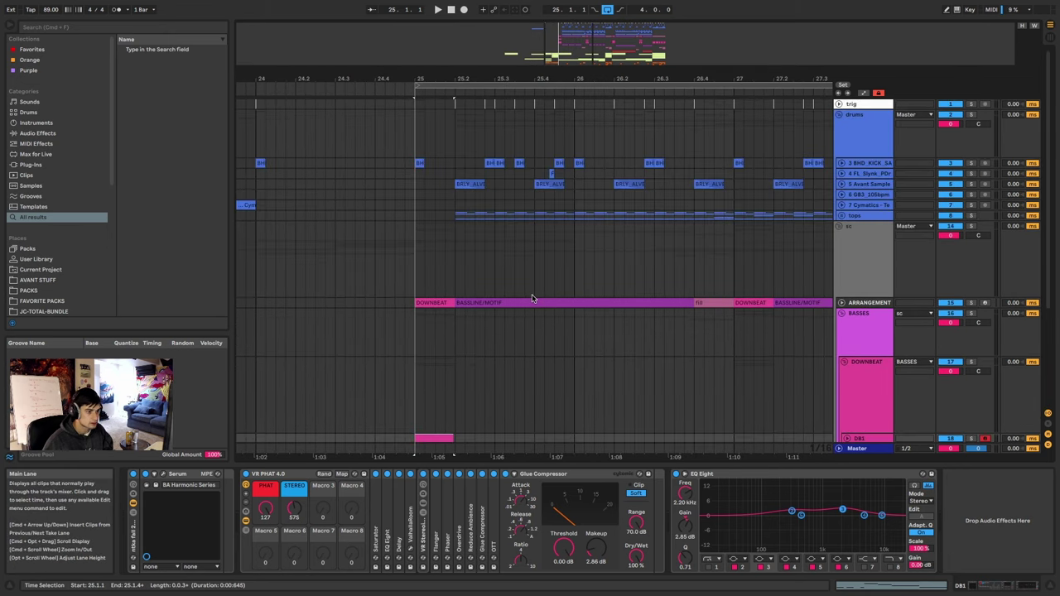
scroll(534, 298, down, 3)
click(420, 181)
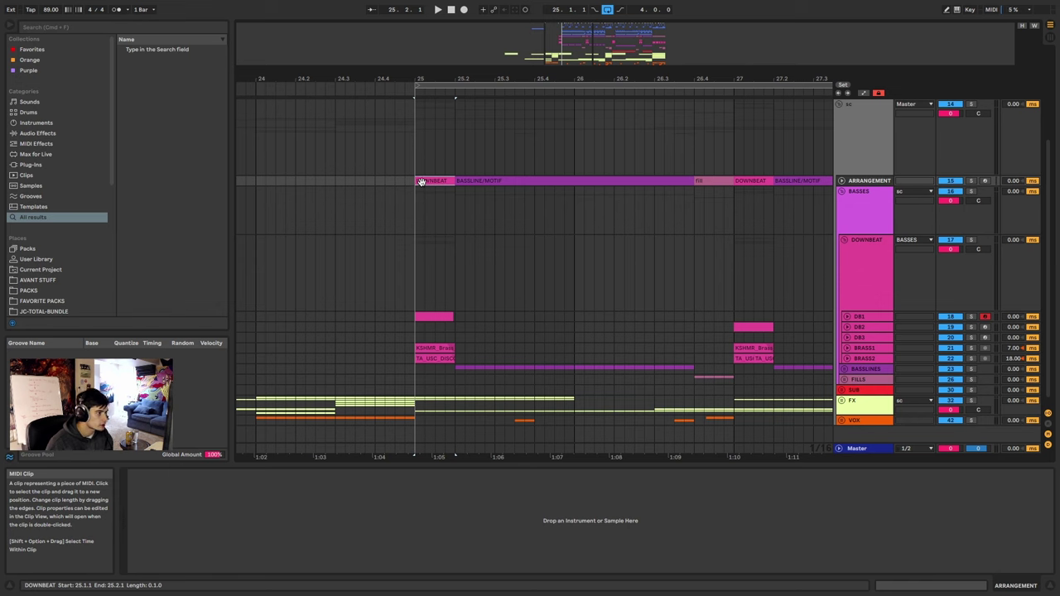
scroll(460, 219, down, 3)
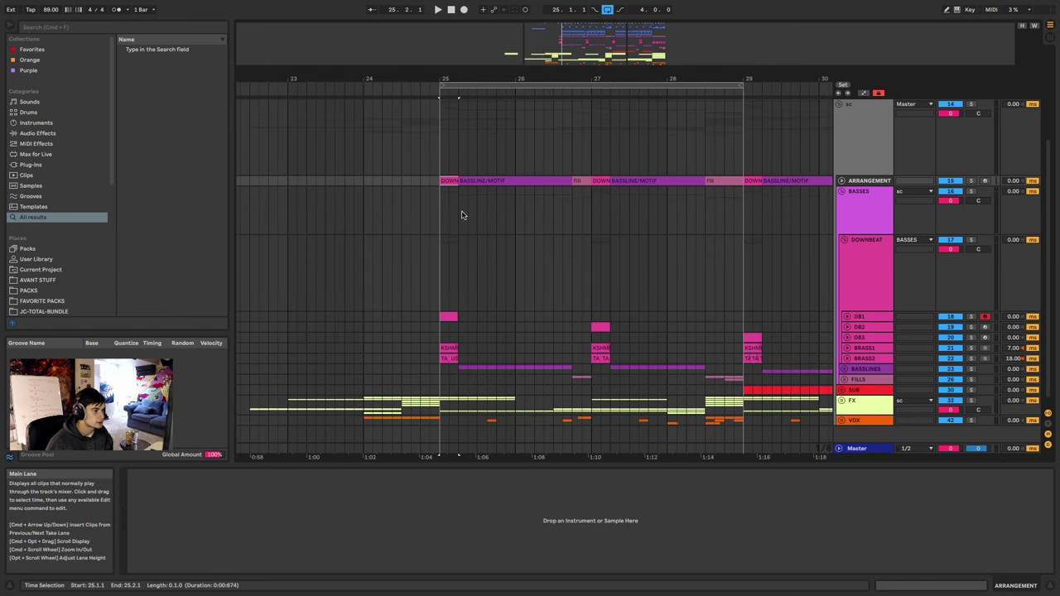
drag(590, 208, 450, 209)
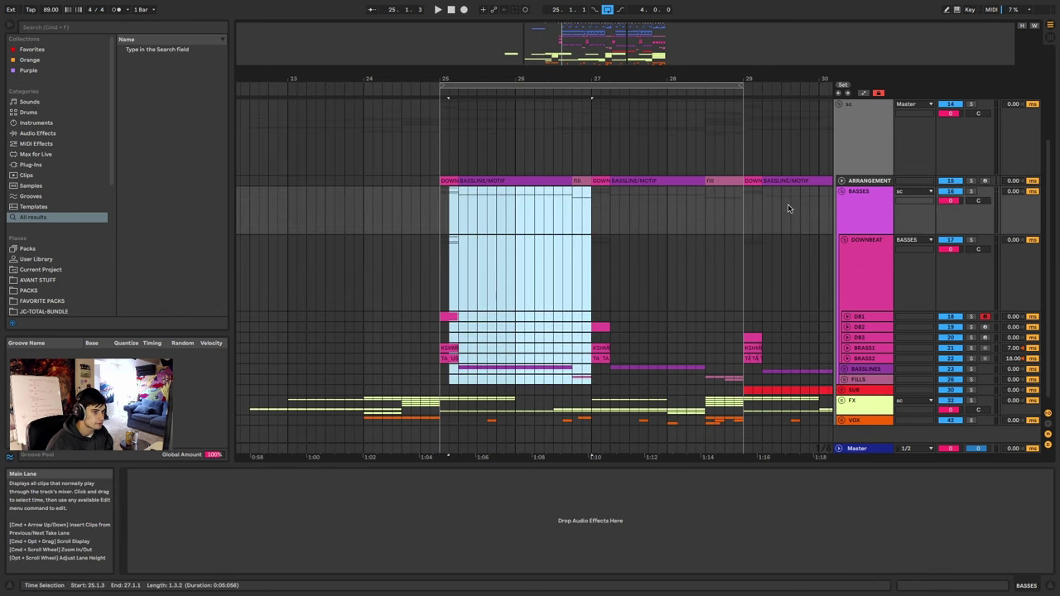
Fold the BASSES group and step through the ARRANGEMENT track's BASSLINE/MOTIF clip at 25.2.1, fill at 26.4.1 and DOWNBEAT at 27.1.1.
click(842, 191)
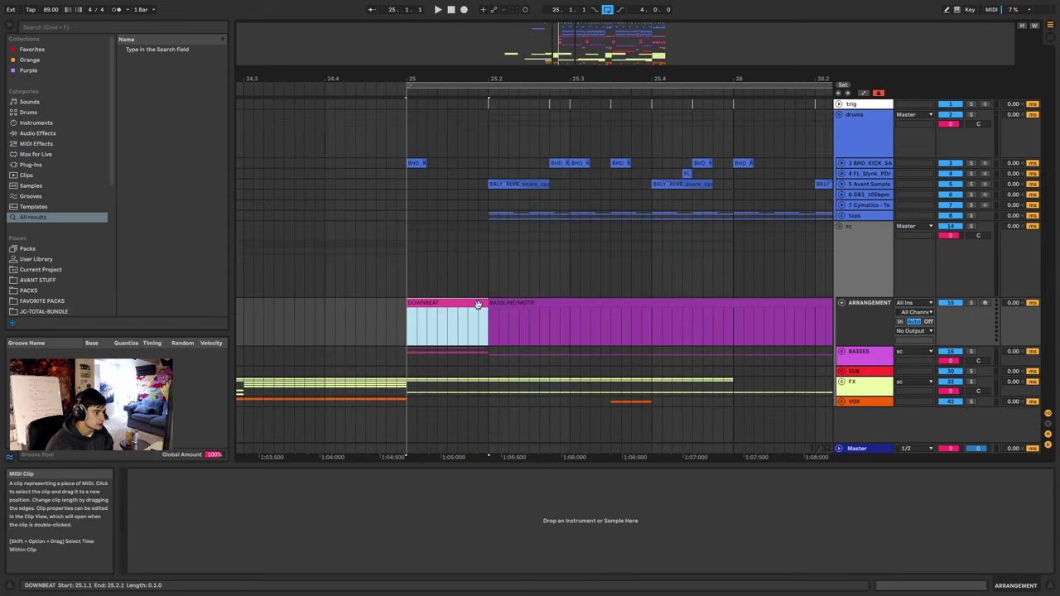
click(520, 304)
key(z)
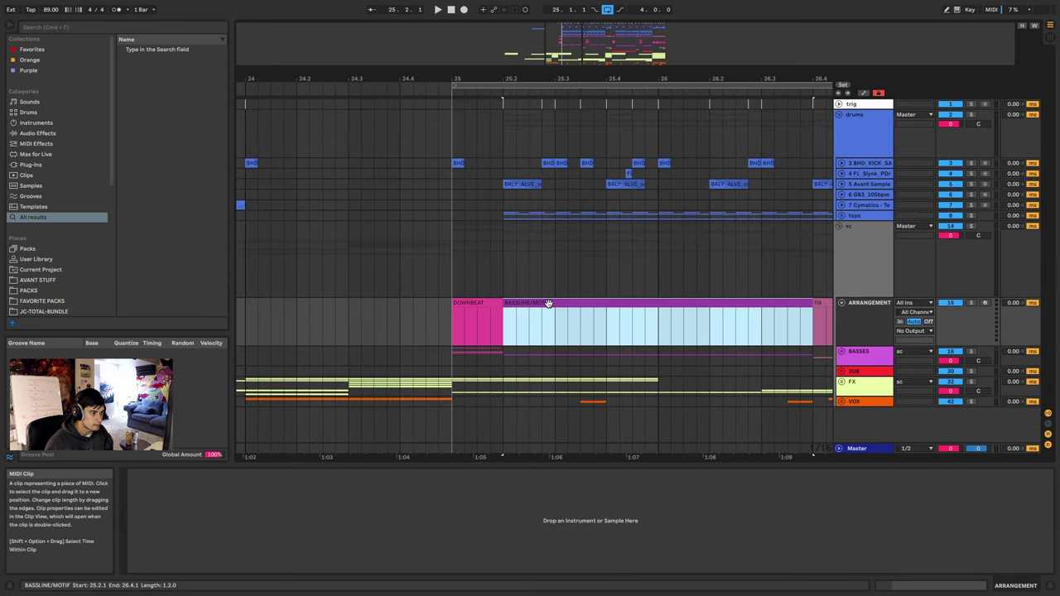
scroll(547, 303, down, 3)
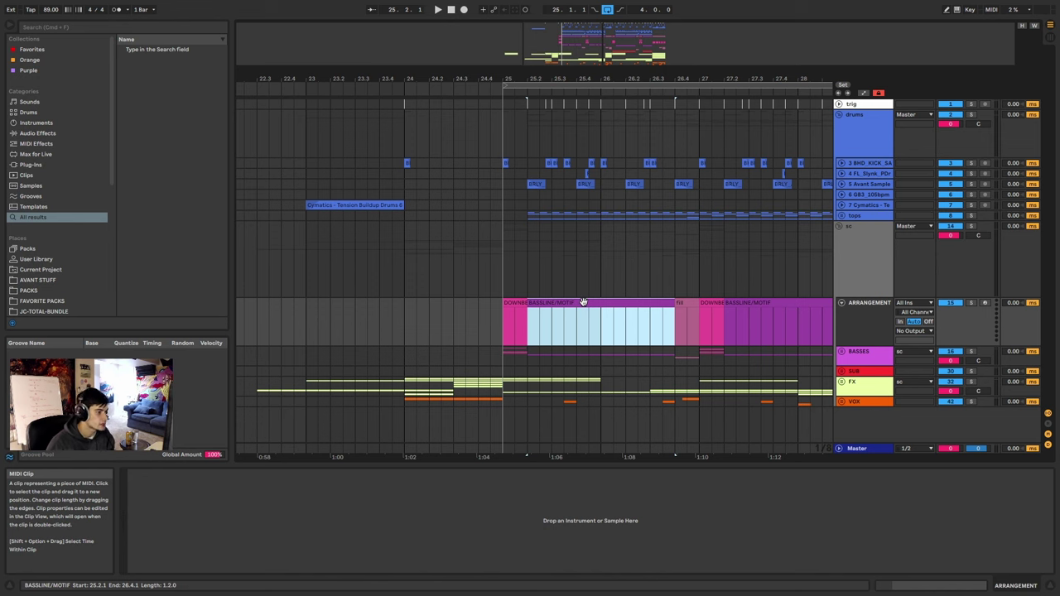
click(679, 303)
scroll(677, 303, up, 3)
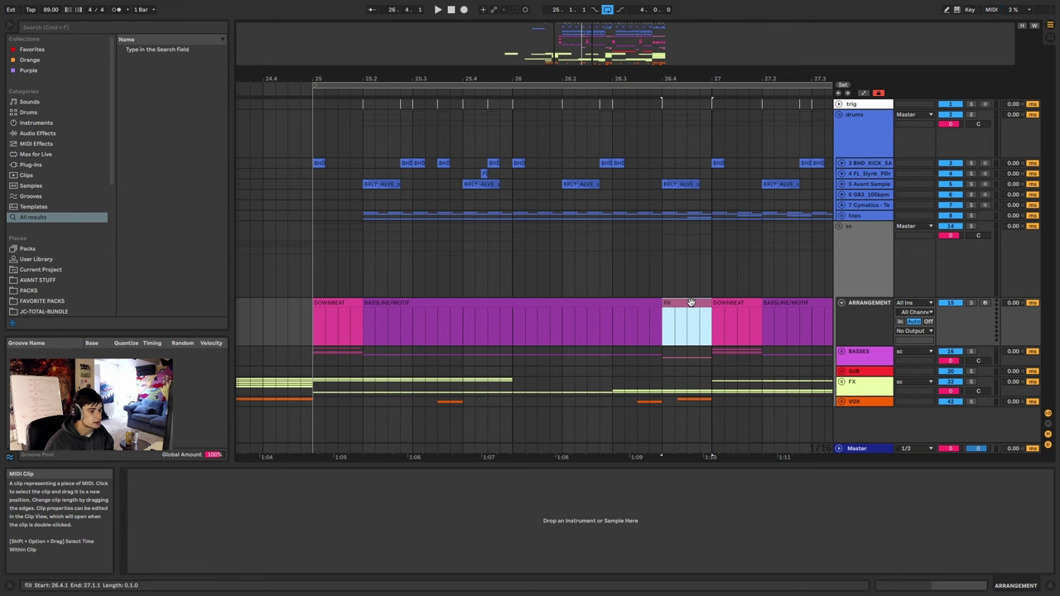
click(723, 303)
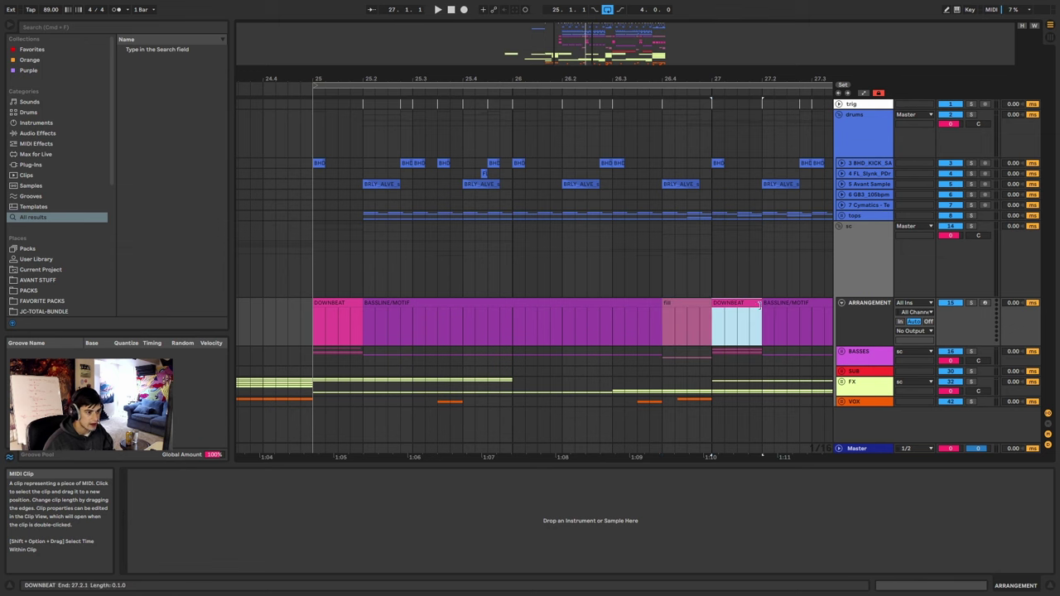
Step through the ARRANGEMENT track's BASSLINE/MOTIF clip at 27.2.1 and the DOWNBEAT clip at 25.1.1.
scroll(737, 304, down, 3)
click(771, 304)
scroll(767, 303, down, 3)
scroll(792, 303, up, 3)
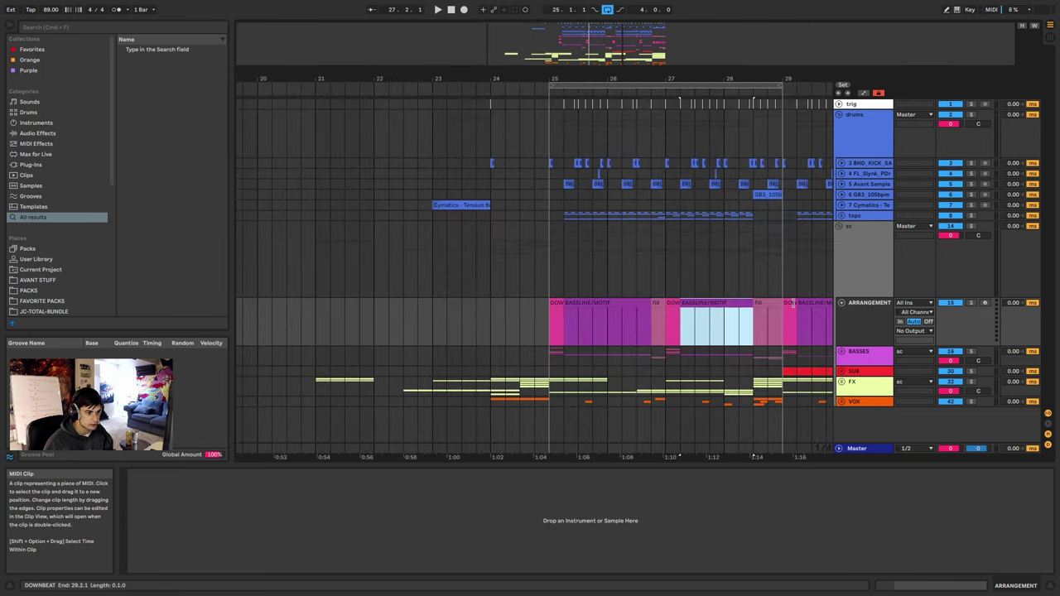
click(556, 303)
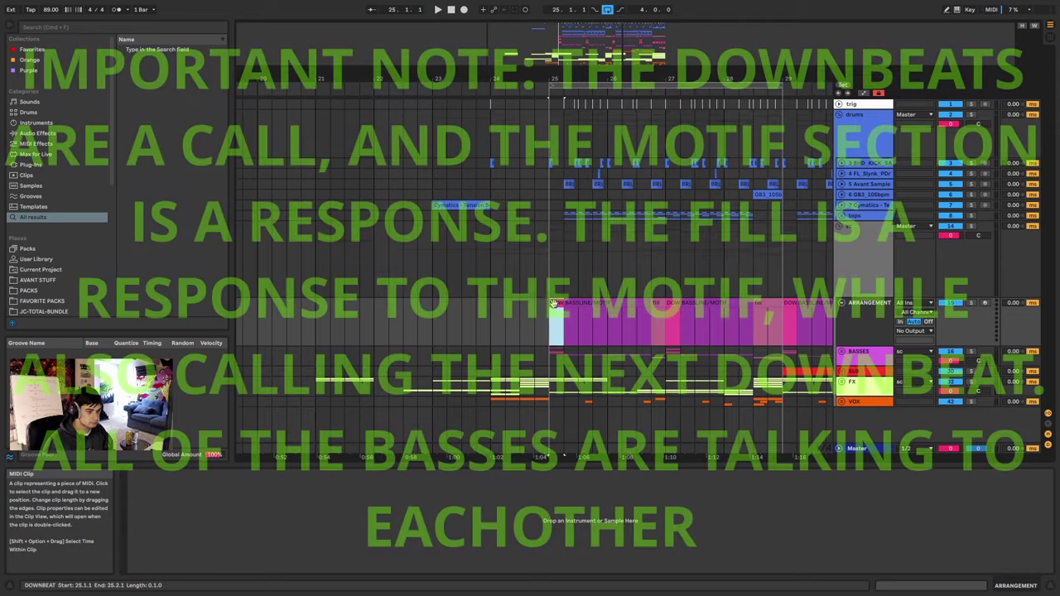
scroll(549, 303, down, 5)
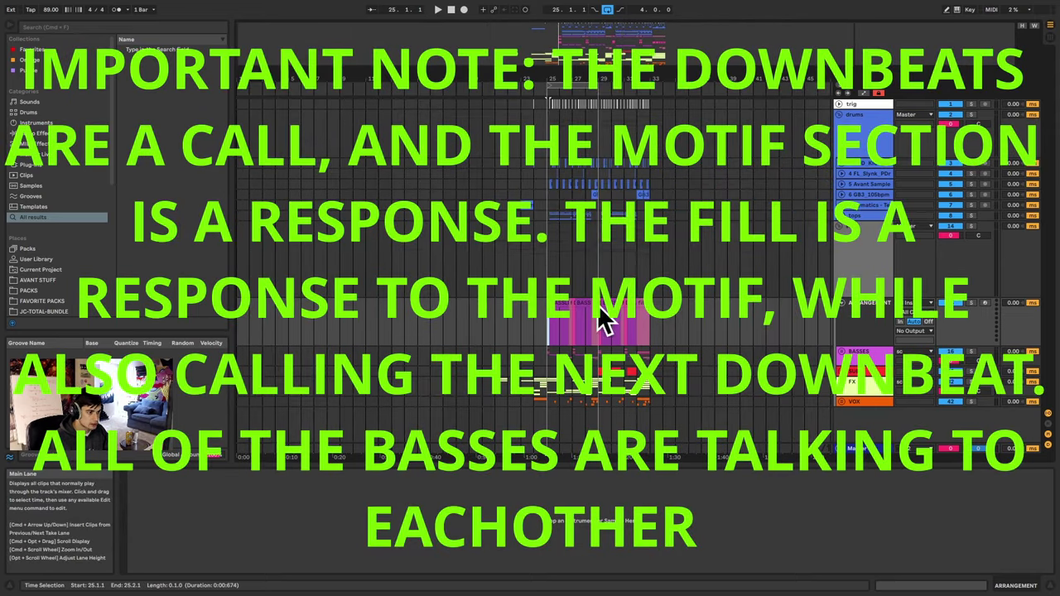
Solo the BASSES group with its DOWNBEAT subgroup unfolded, and play it from 25.1.1.
scroll(551, 321, up, 5)
click(842, 303)
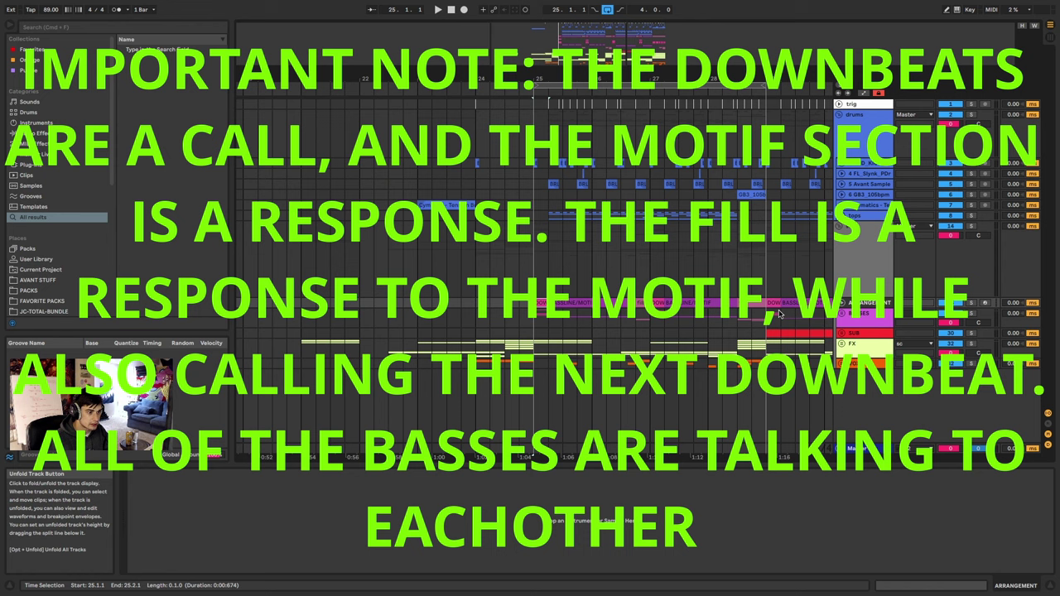
key(z)
scroll(414, 254, down, 3)
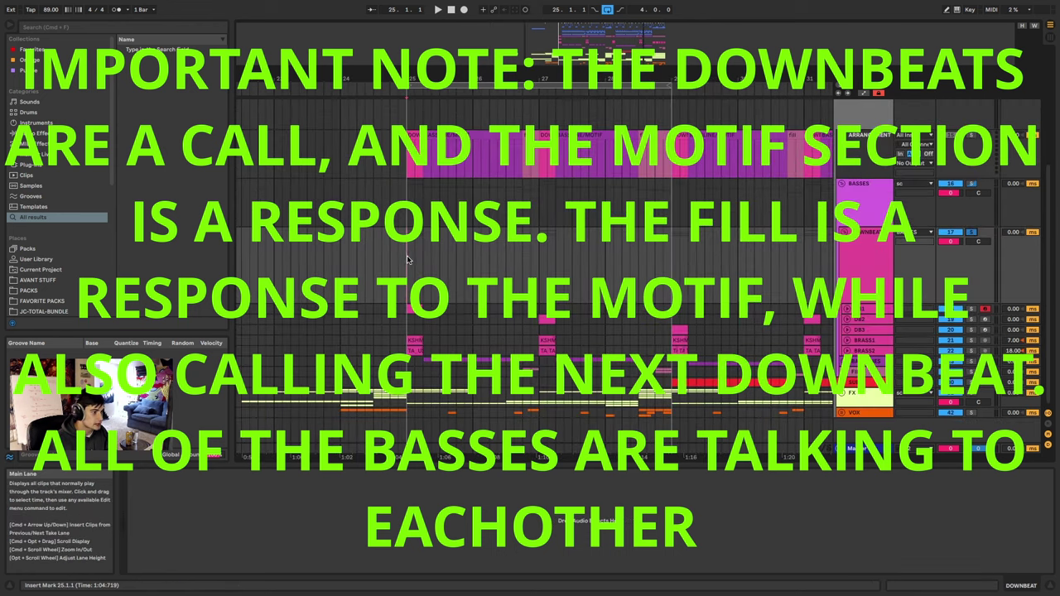
scroll(414, 258, up, 2)
key(space)
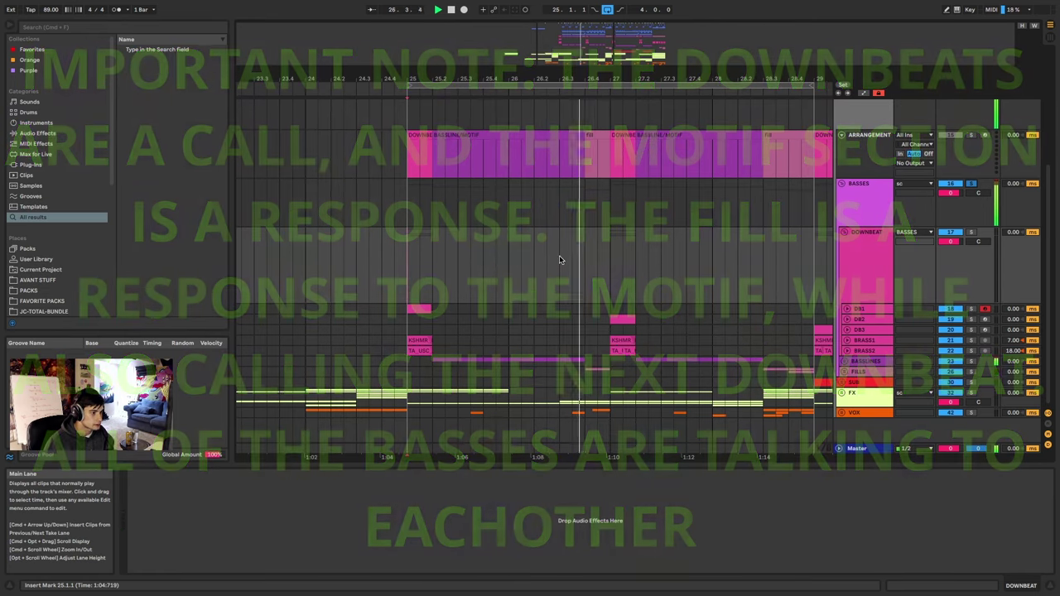
key(space)
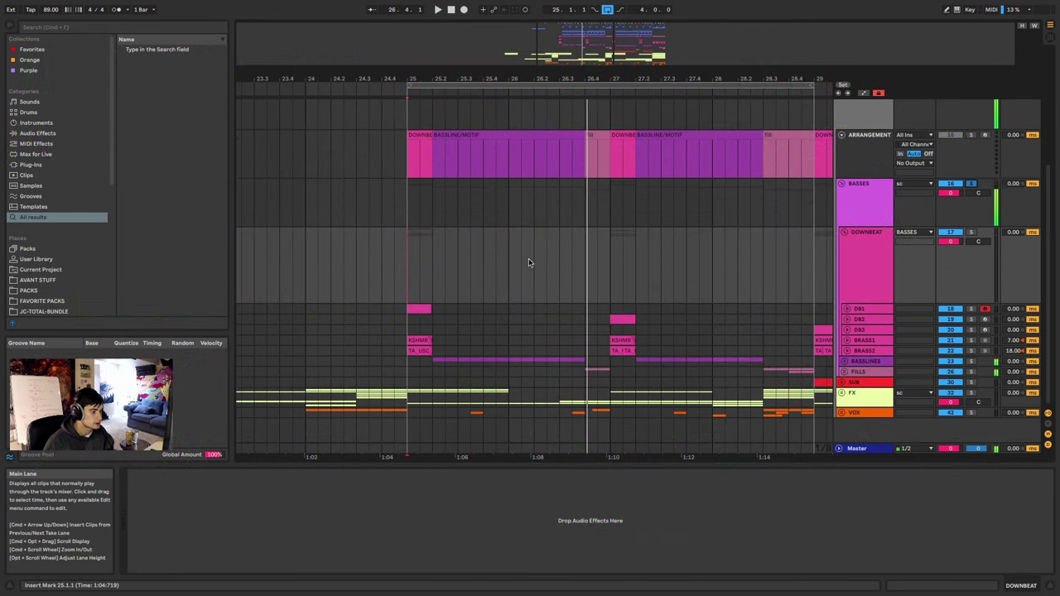
Solo the DOWNBEAT group and unfold its BRASS1 and BRASS2 tracks.
click(972, 233)
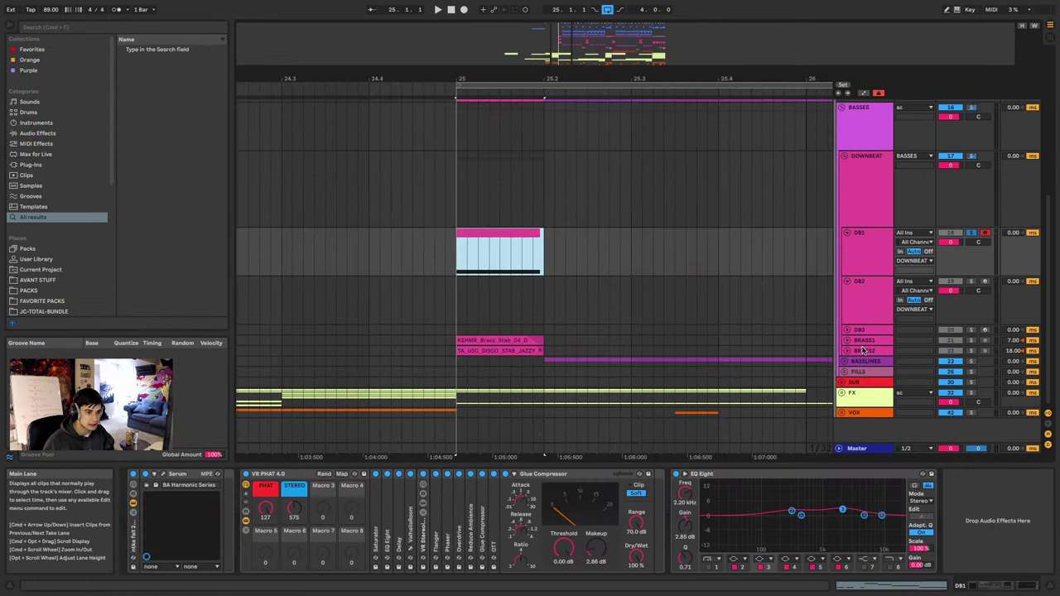
click(846, 340)
scroll(846, 341, down, 2)
click(847, 351)
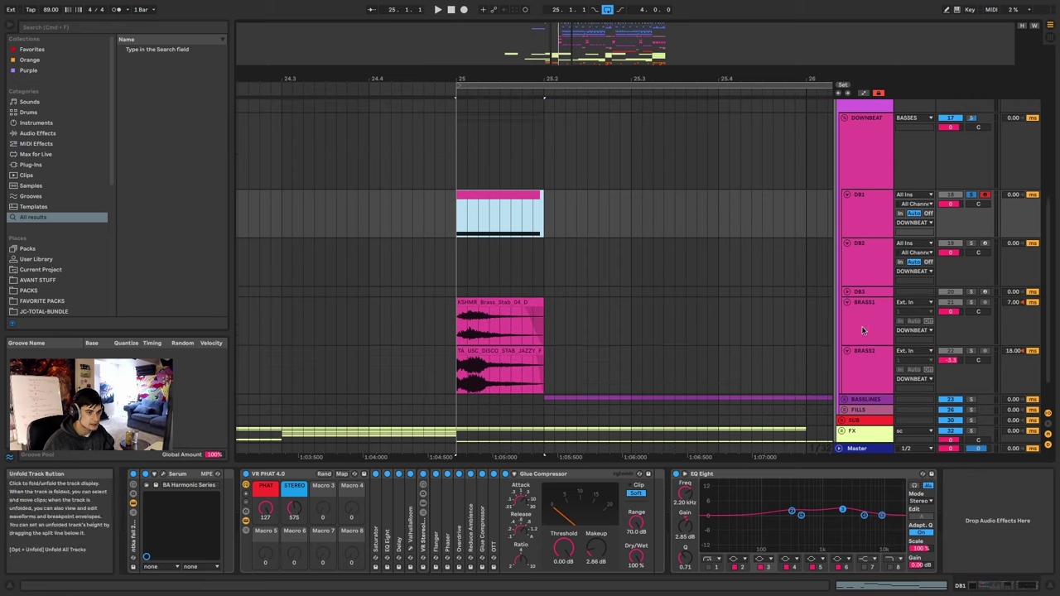
click(862, 330)
scroll(862, 330, down, 2)
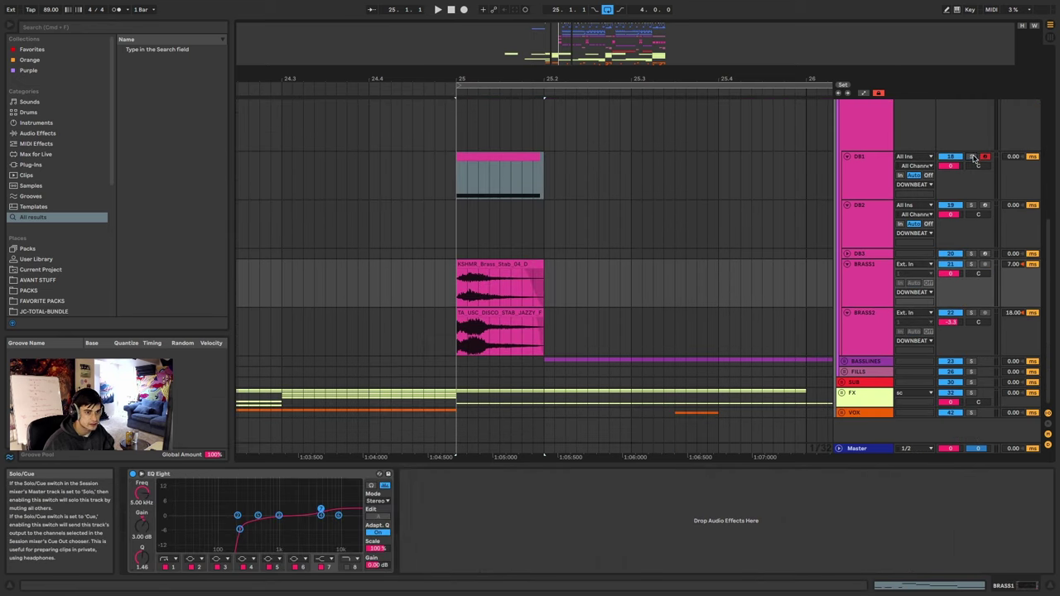
Solo DB1 and play its clip at 25.1.1.
click(506, 155)
key(space)
key(space)
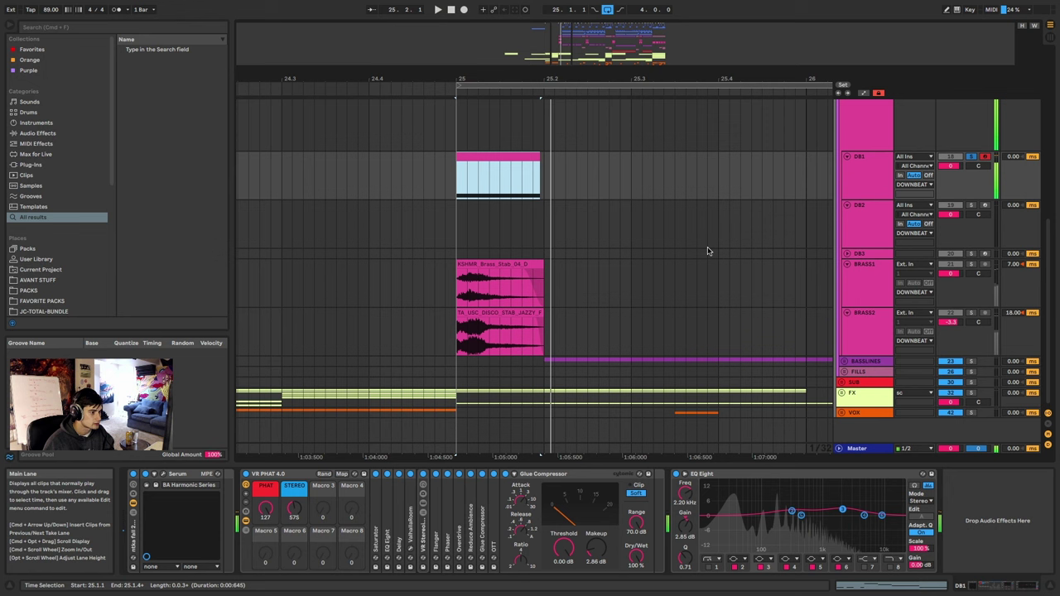
key(space)
key(space)
Solo BRASS1 and BRASS2 in turn, playing each brass stab from 25.1.1.
click(972, 265)
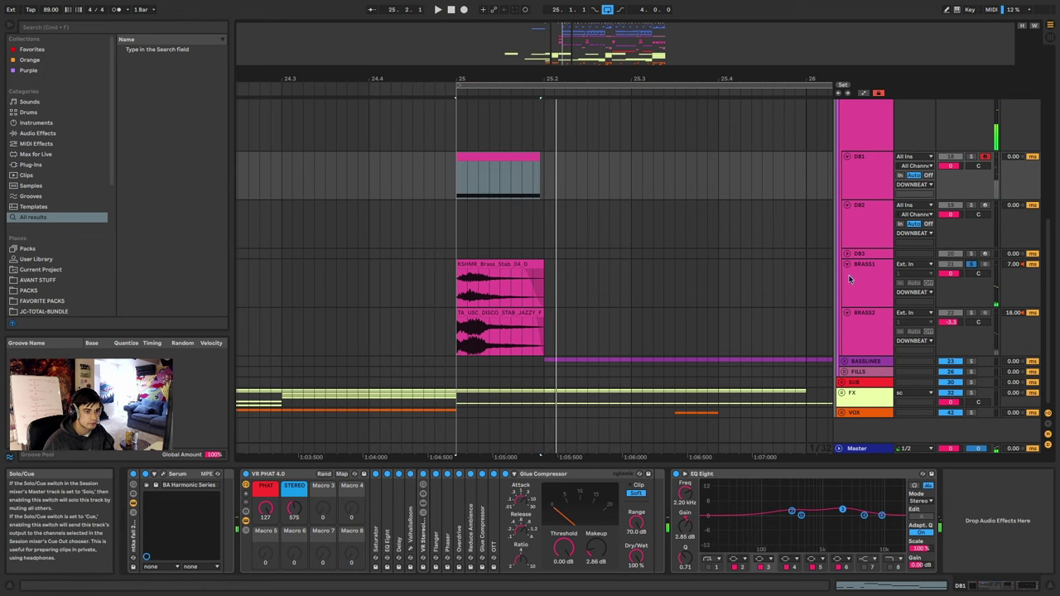
click(511, 263)
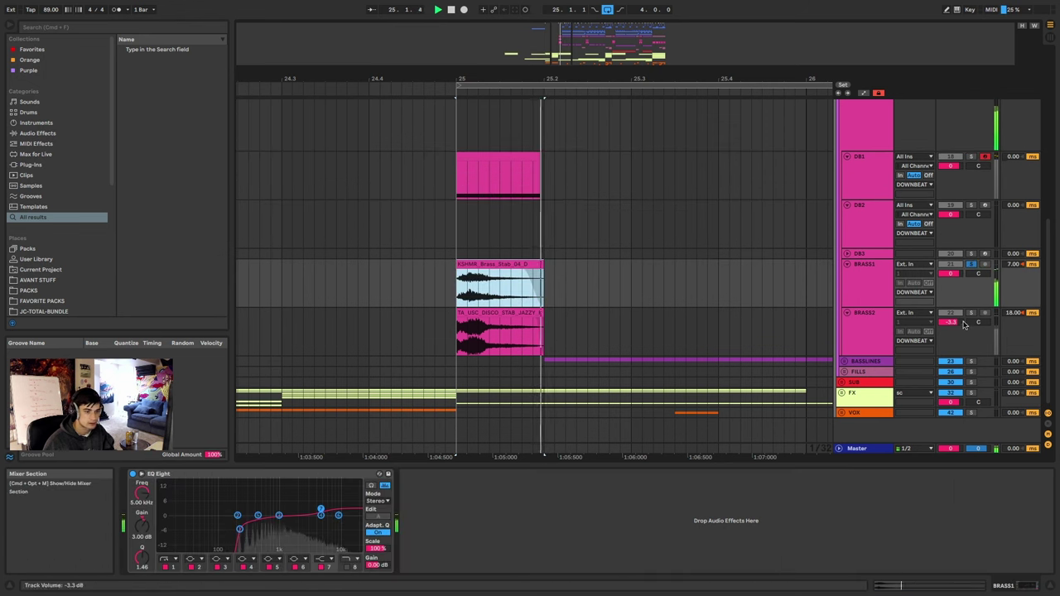
click(971, 313)
key(space)
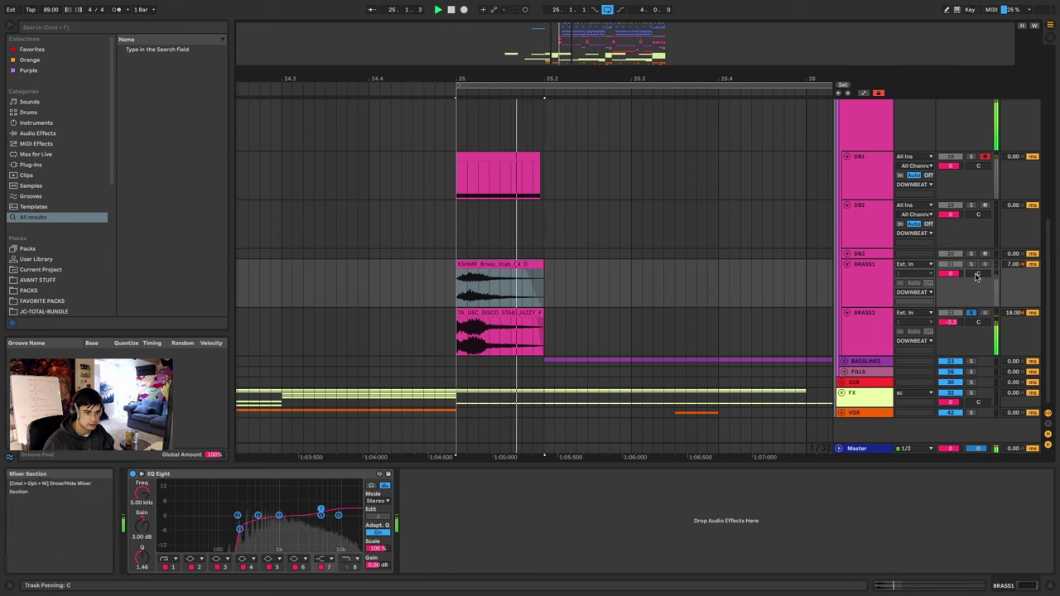
key(space)
Solo DB1, BRASS1 and BRASS2 together and play the layered downbeat at 25.1.1.
super+click(972, 265)
super+click(973, 158)
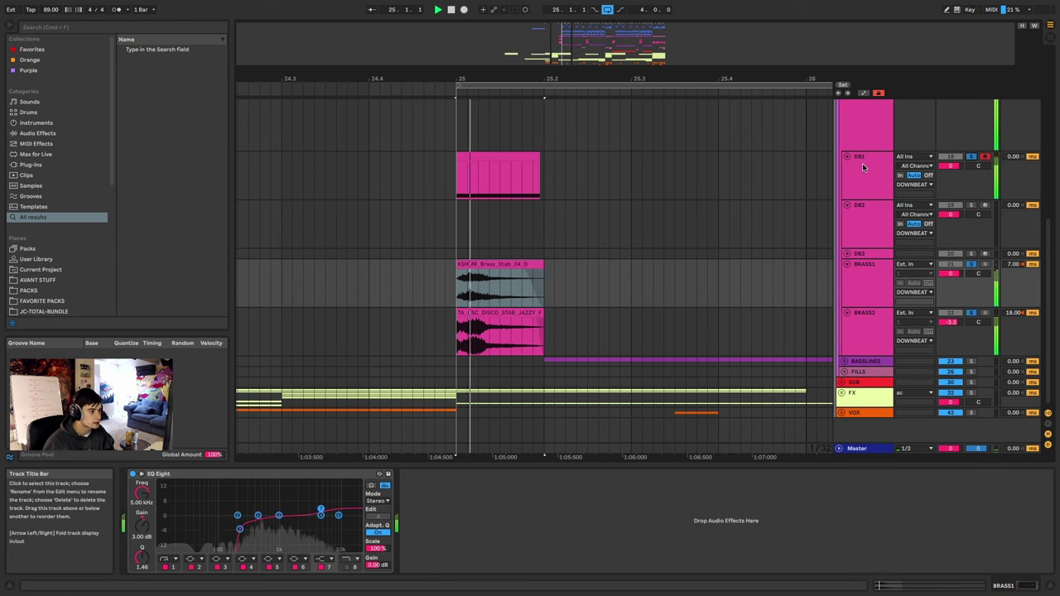
key(space)
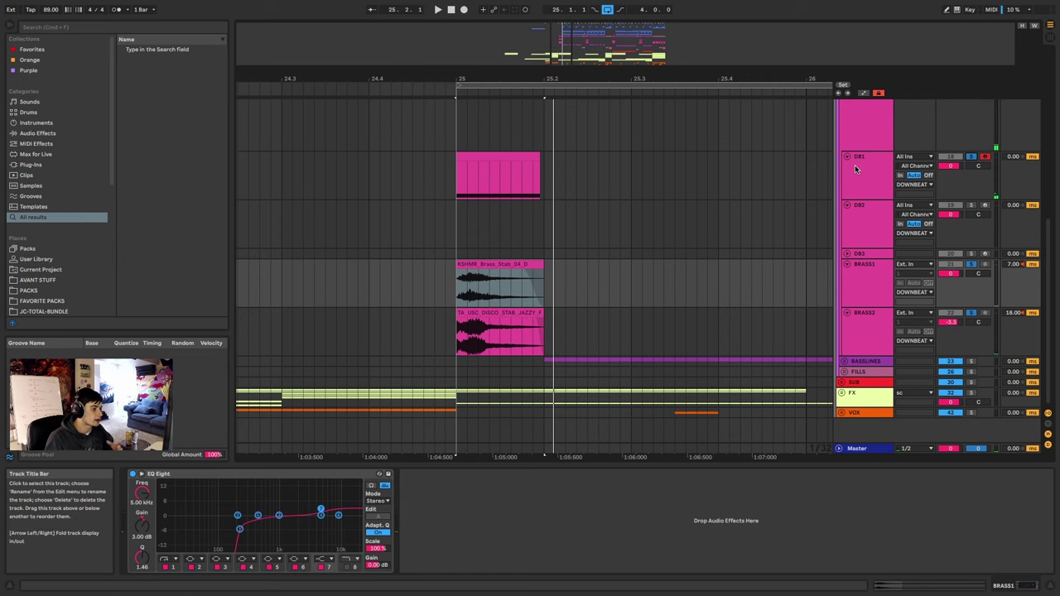
Select the DB2 clip at 27.1.1 and play it with DB2 soloed.
drag(579, 79, 486, 56)
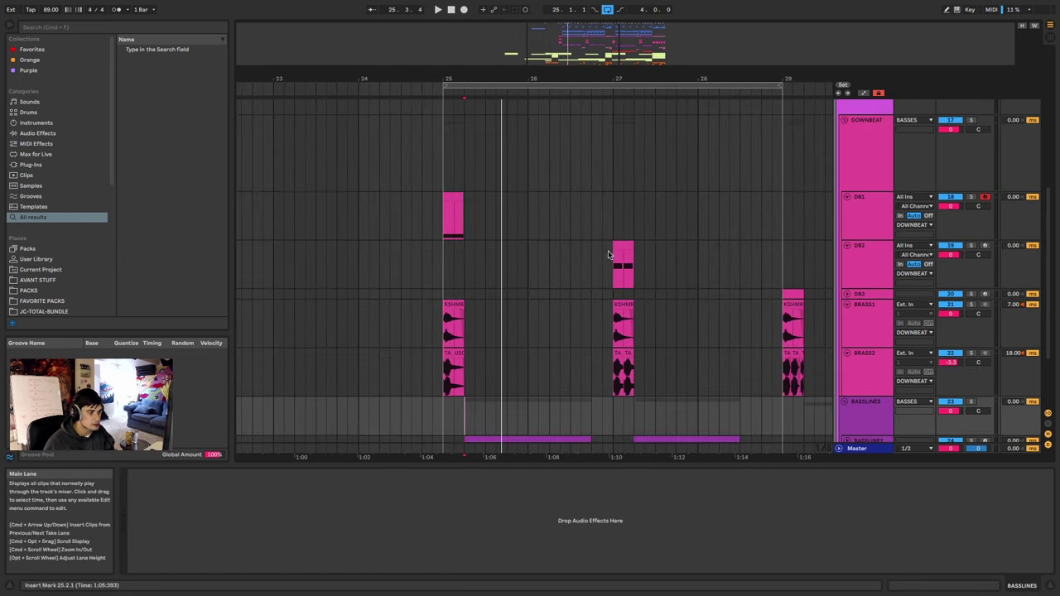
click(620, 246)
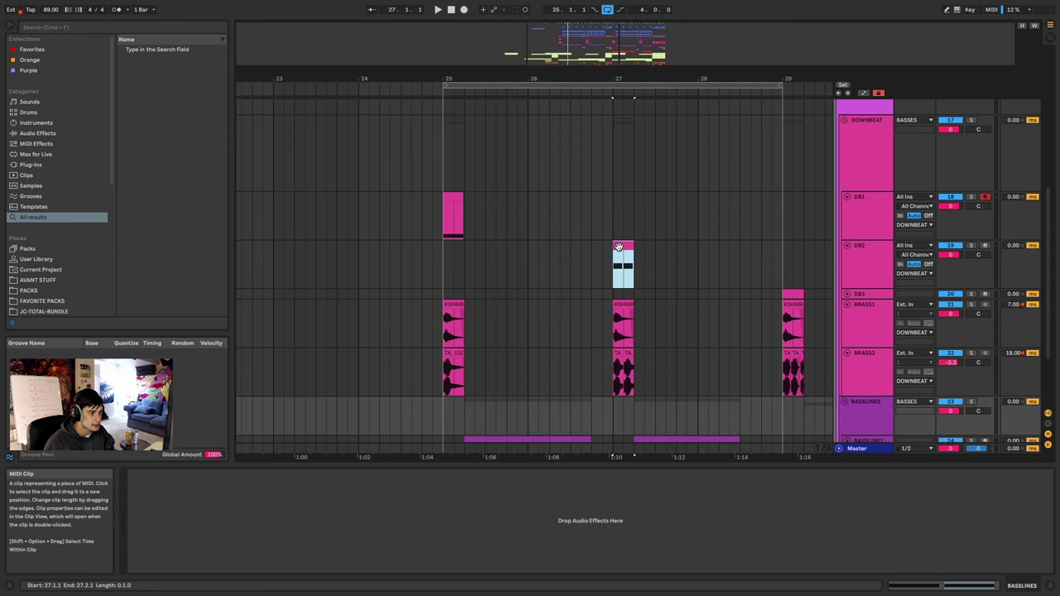
click(630, 251)
key(space)
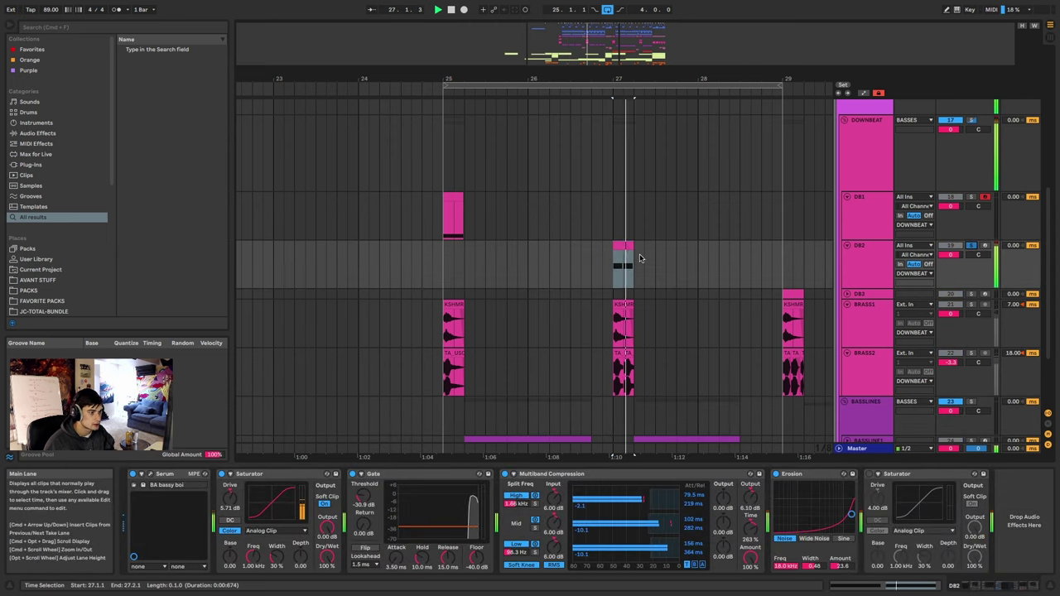
Compare the two downbeat basses by alternately playing the DB1 clip at 25.1.1 and the DB2 clip at 27.1.1.
click(453, 218)
key(space)
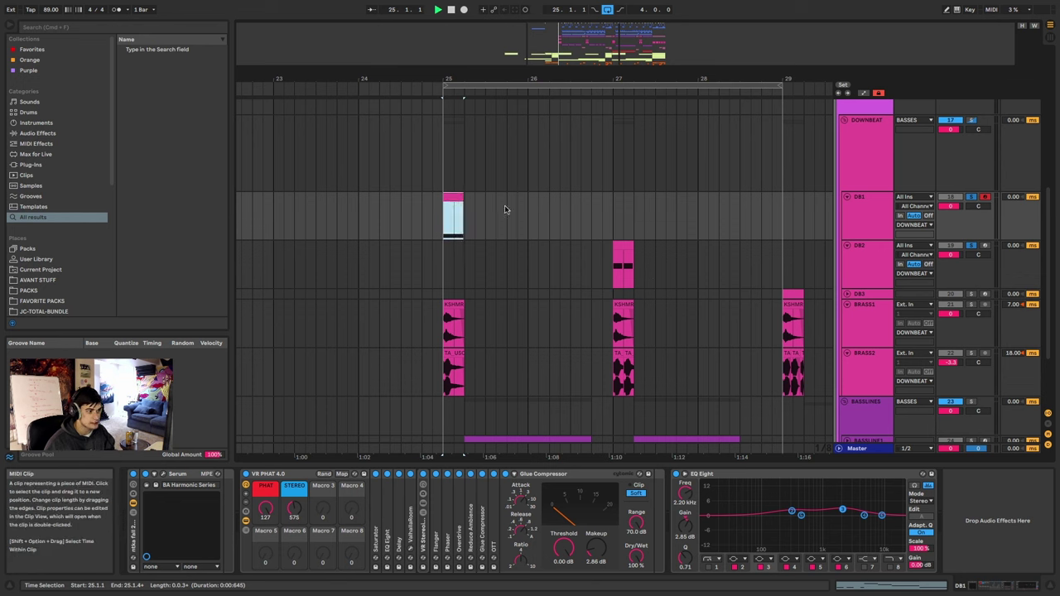
click(623, 248)
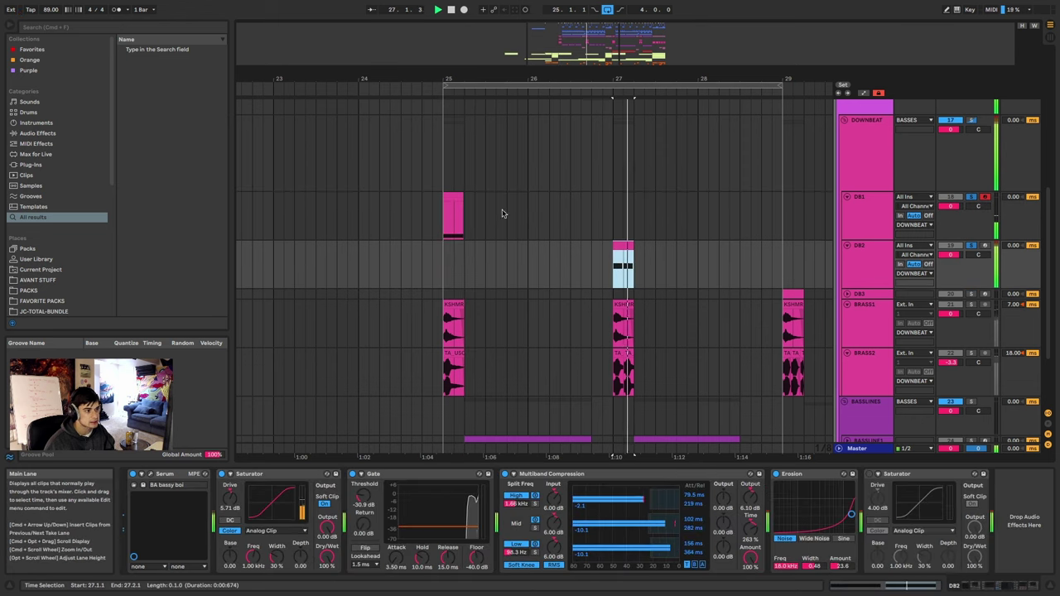
key(space)
click(455, 197)
key(space)
key(space)
click(614, 246)
key(space)
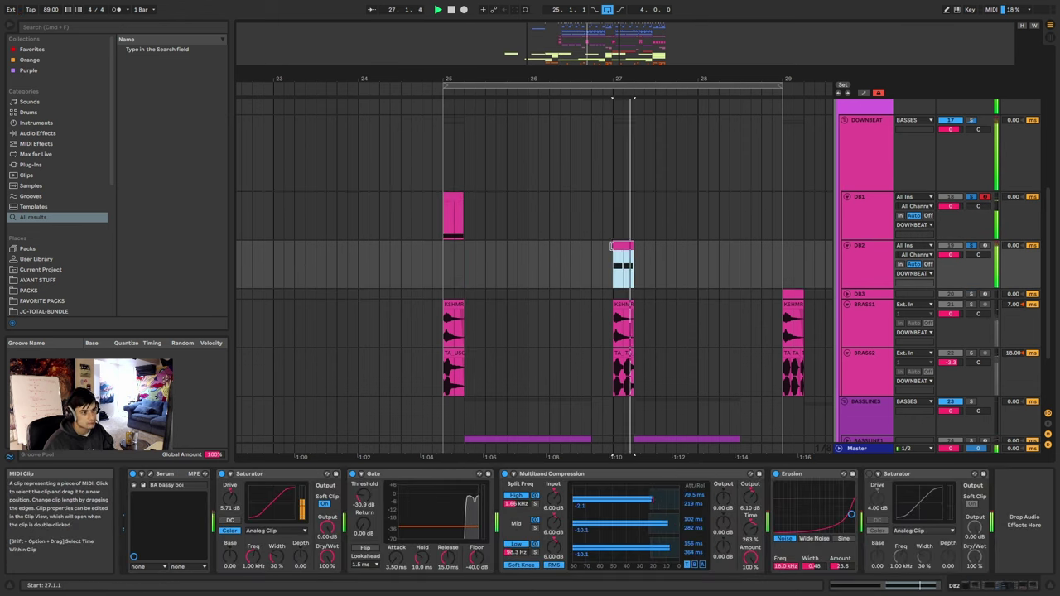
click(453, 195)
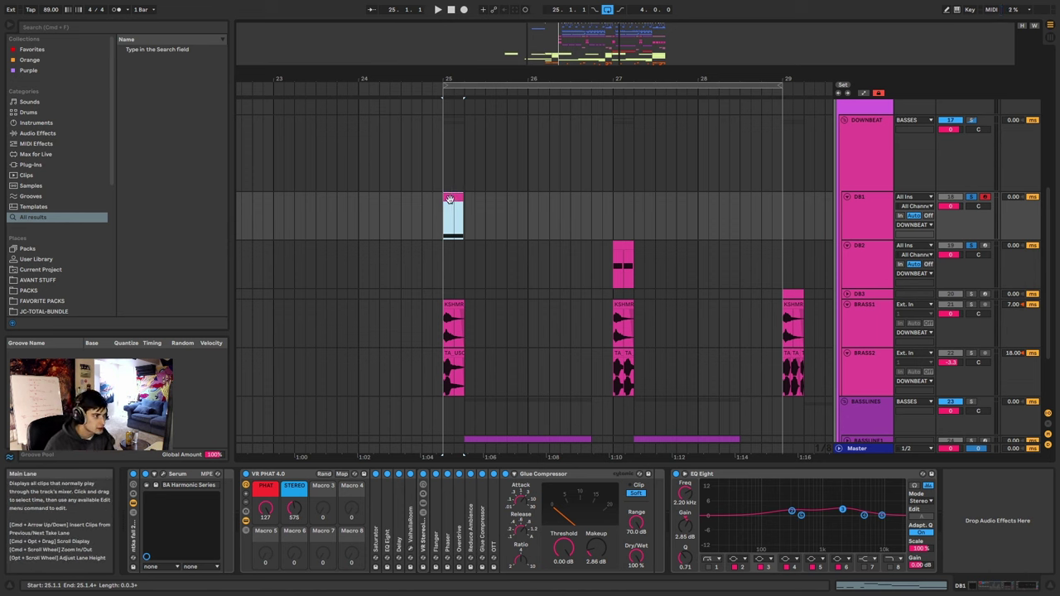
Add BRASS1 and BRASS2 to the soloed DB tracks and play the downbeat at 27.1.1.
click(623, 247)
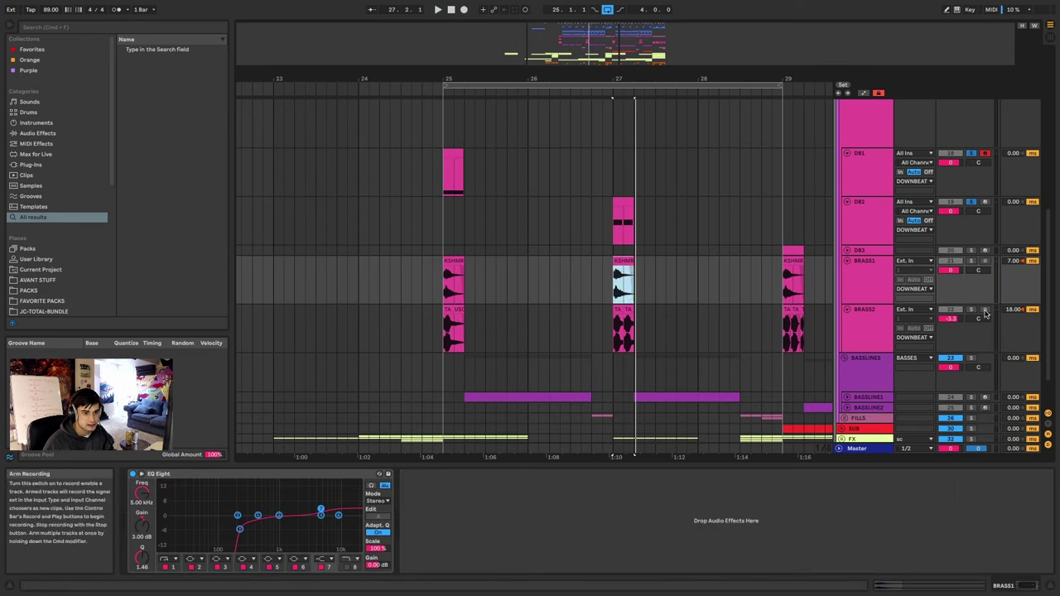
super+click(971, 310)
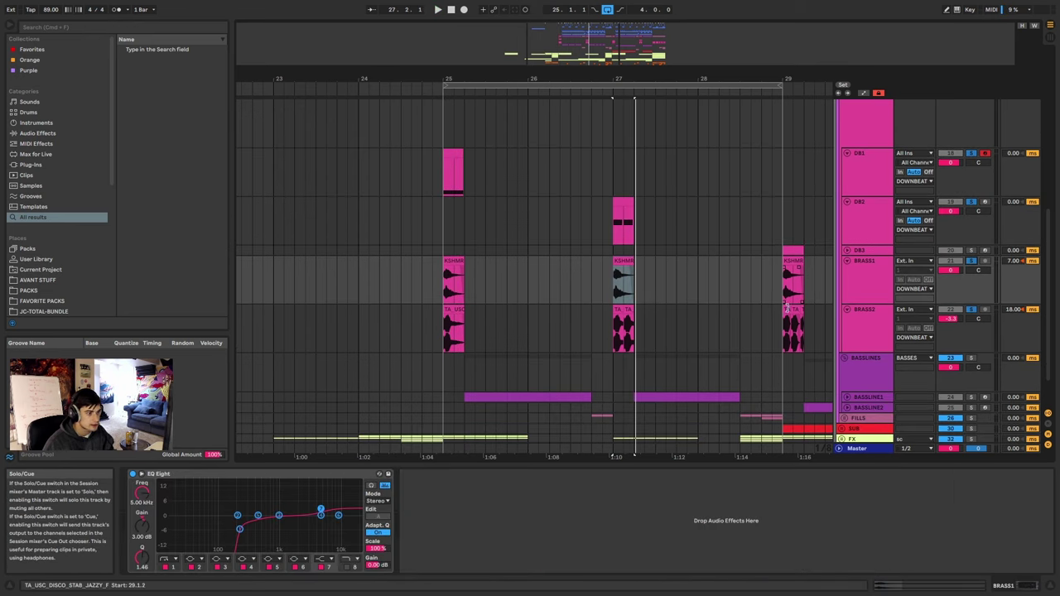
scroll(788, 308, up, 2)
key(space)
key(space)
key(space)
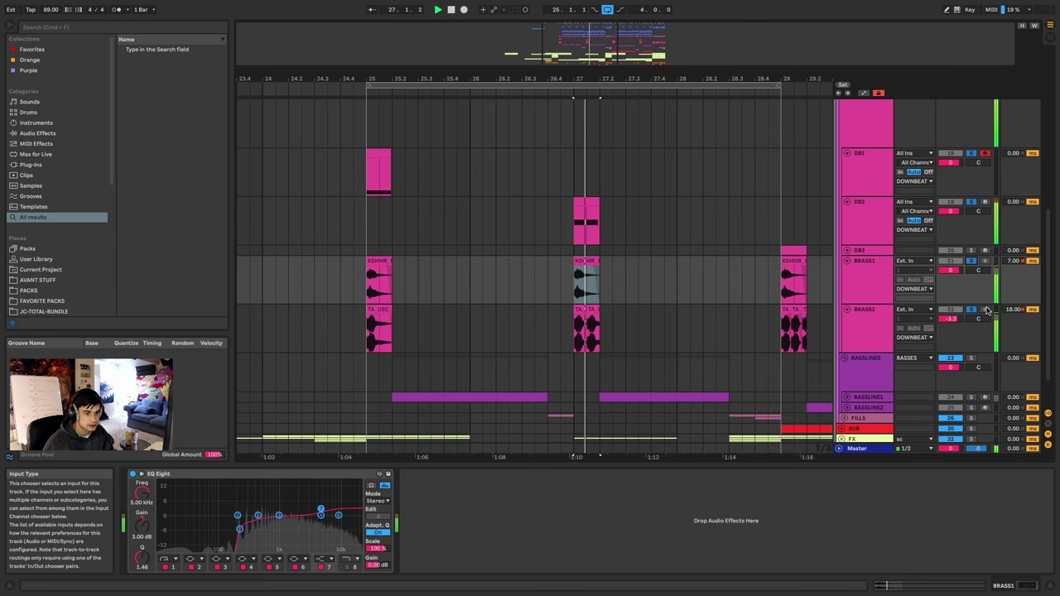
Examine BRASS2's two back-to-back stab clips at 27.1.1 alongside the DB2 notes.
click(585, 320)
key(z)
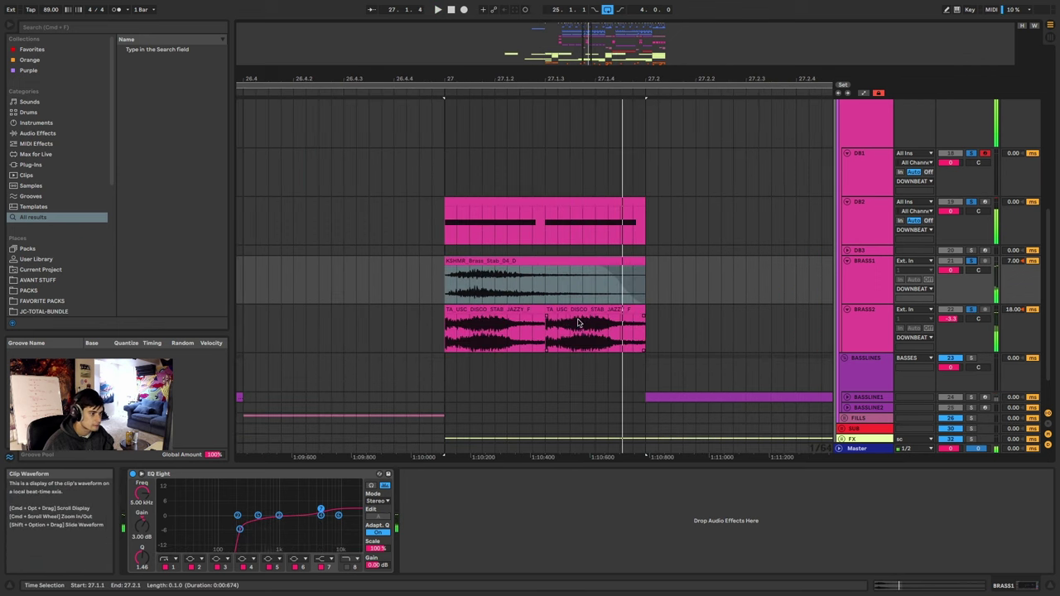
click(542, 319)
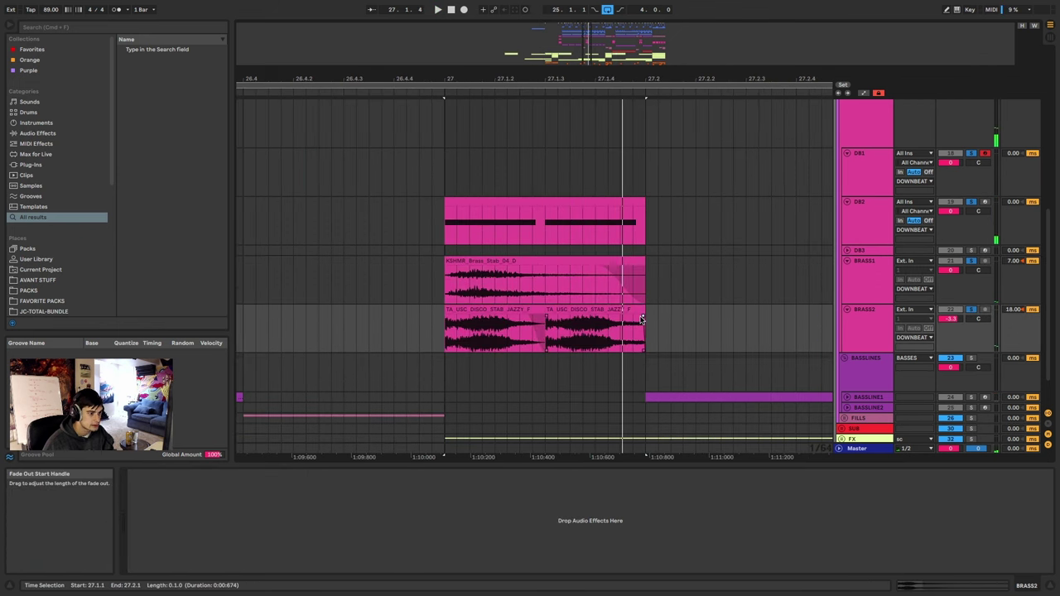
Unfold BASSLINE1 in the BASSLINES group, select its clip at 25.2.1 and solo the track.
scroll(617, 318, down, 3)
scroll(617, 319, down, 6)
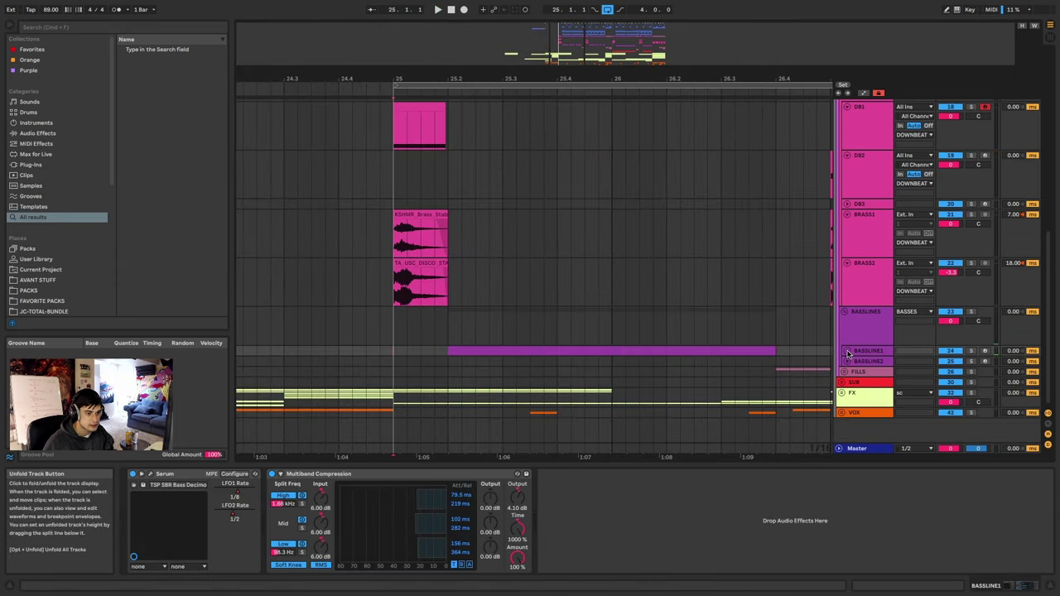
click(674, 348)
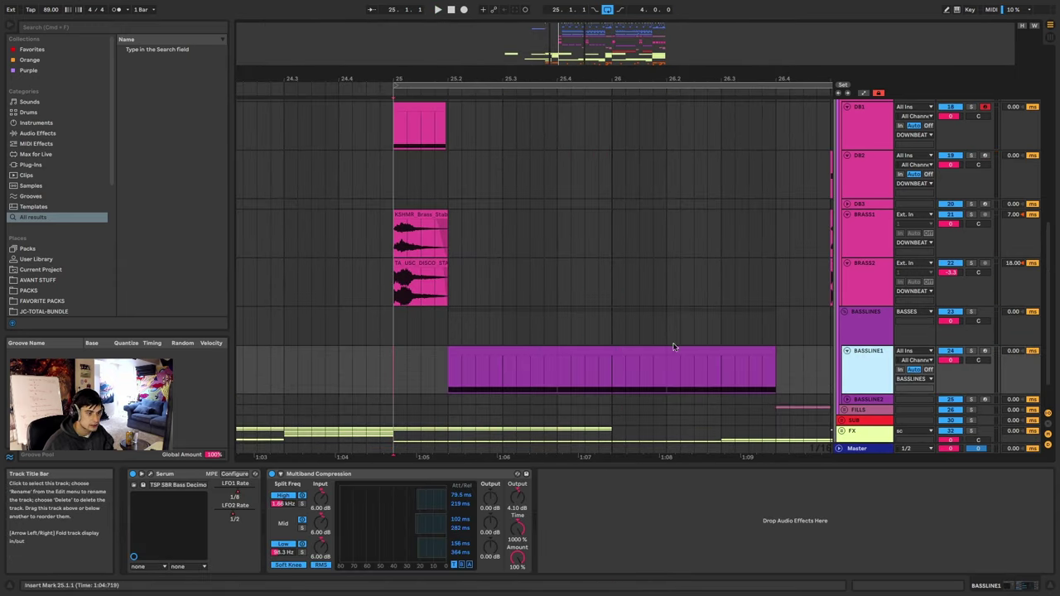
click(499, 354)
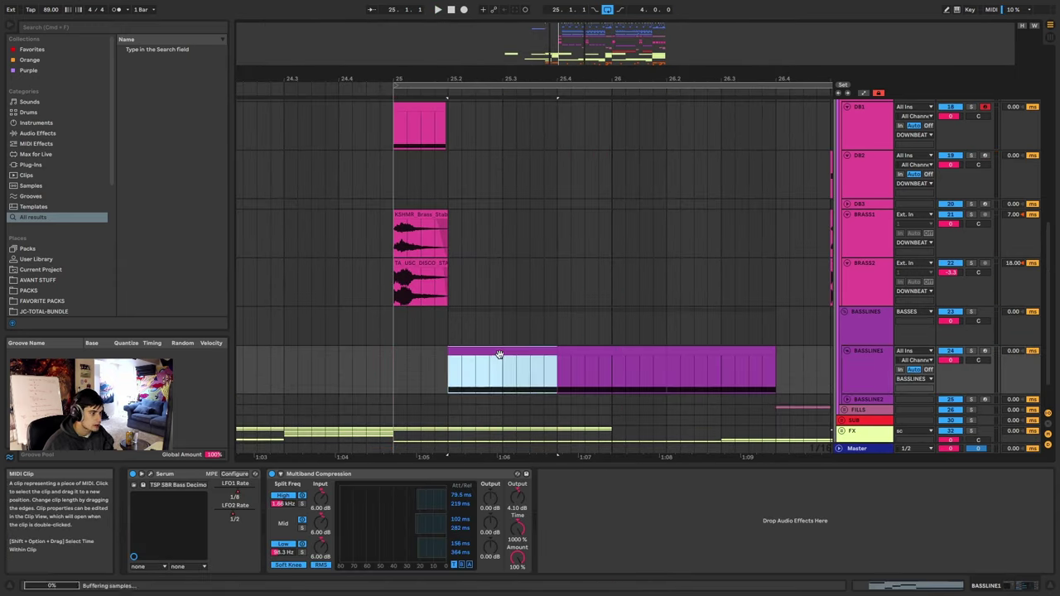
click(971, 352)
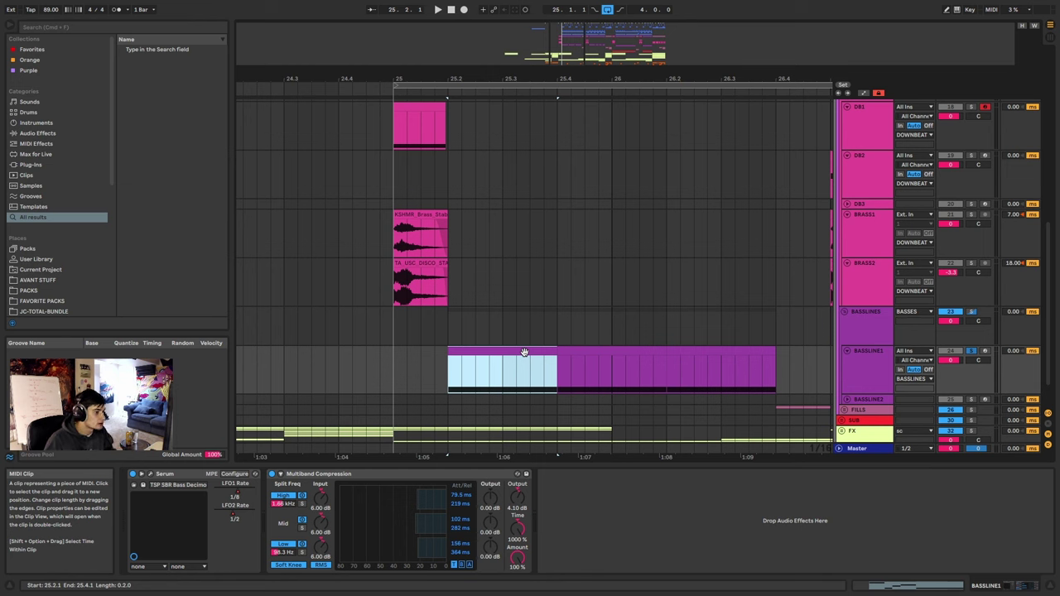
Play BASSLINE1 from 25.2.1, select its clip at 25.4.1 and open the track's Serum window.
key(space)
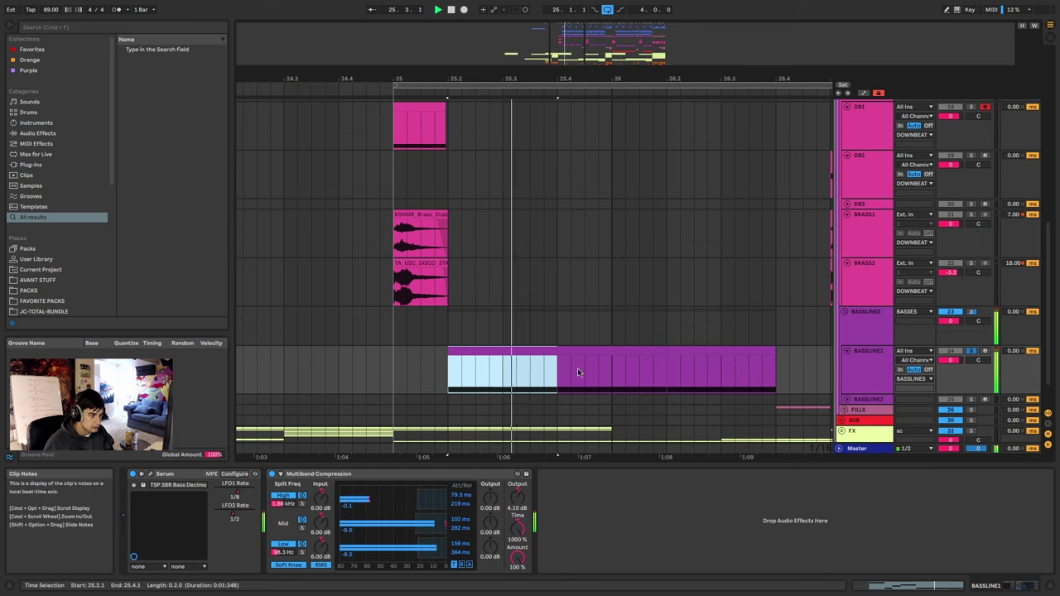
click(579, 353)
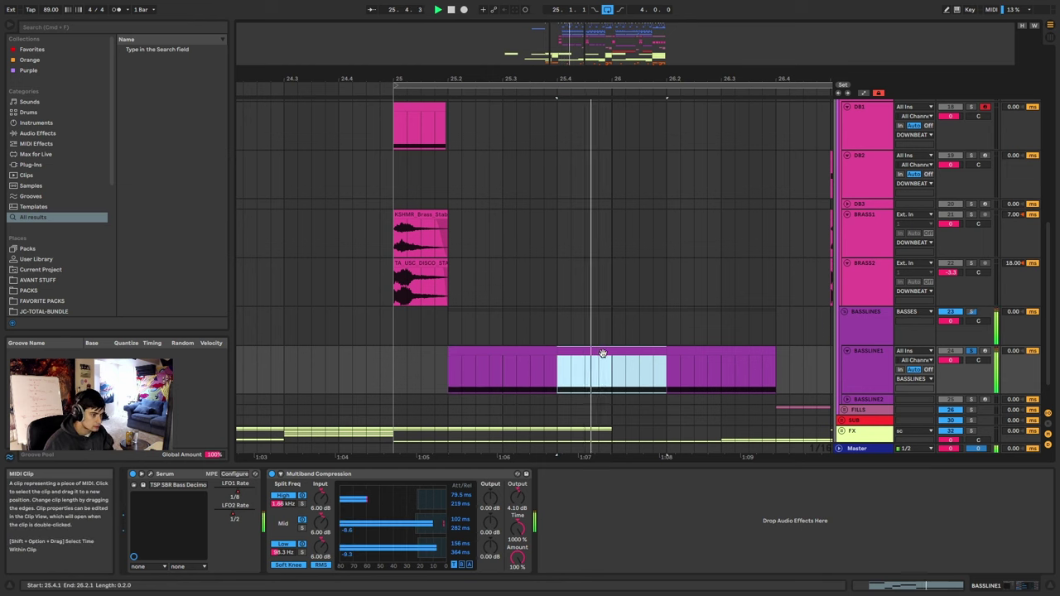
click(149, 475)
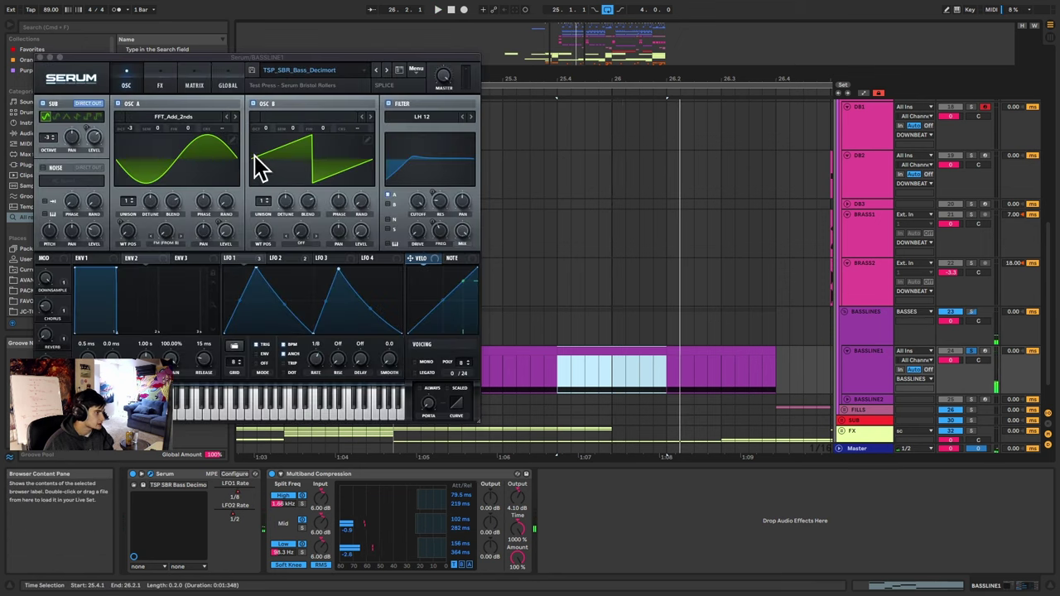
Close the Serum window and unfold the FILL1 track in the FILLS group with its clip at 26.4.1 selected.
click(38, 58)
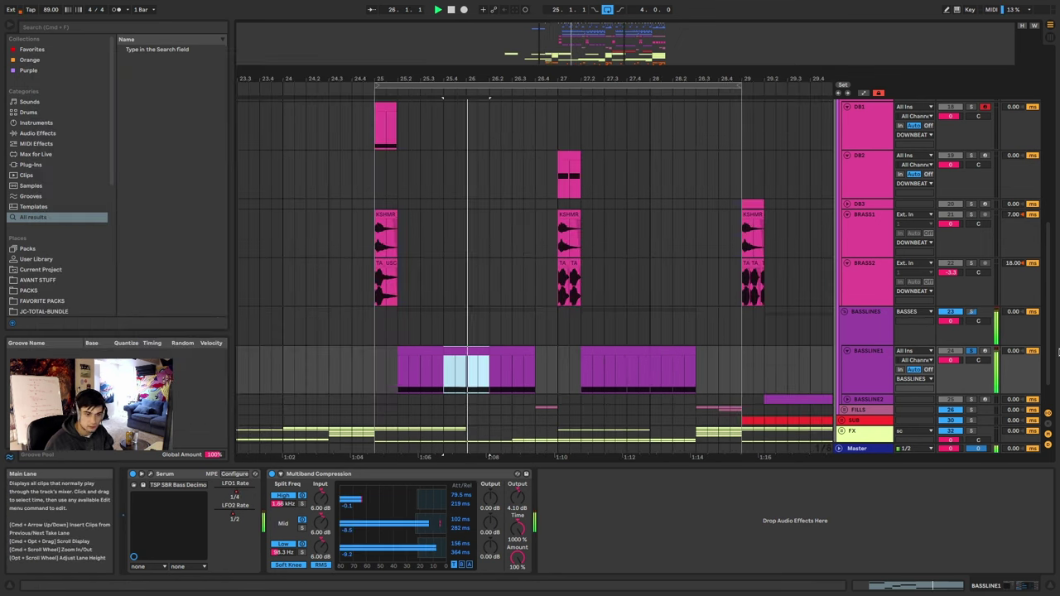
click(843, 373)
click(844, 373)
scroll(665, 376, down, 3)
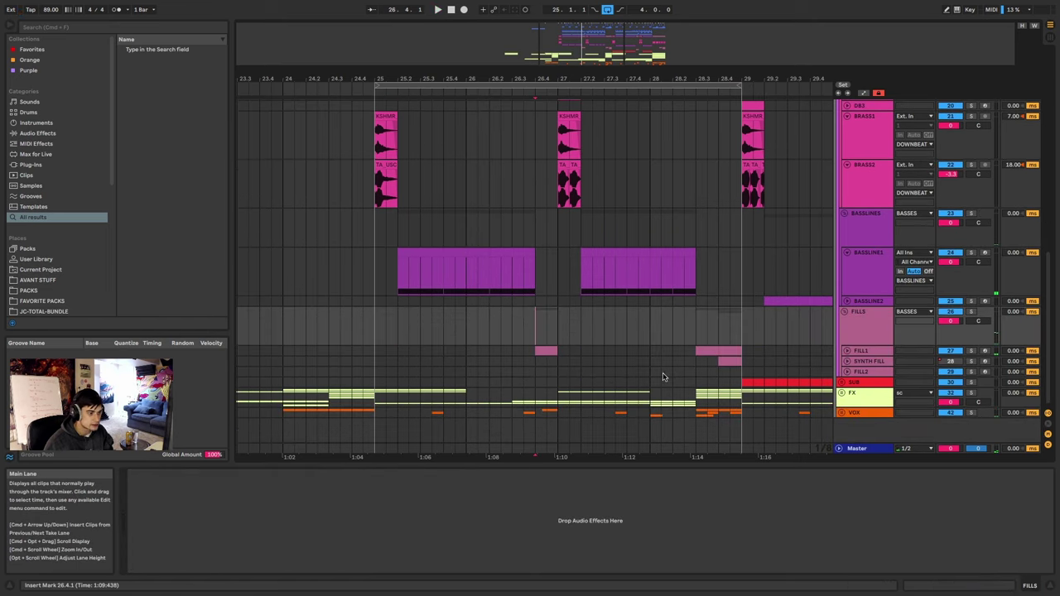
scroll(540, 351, up, 4)
click(546, 351)
click(848, 352)
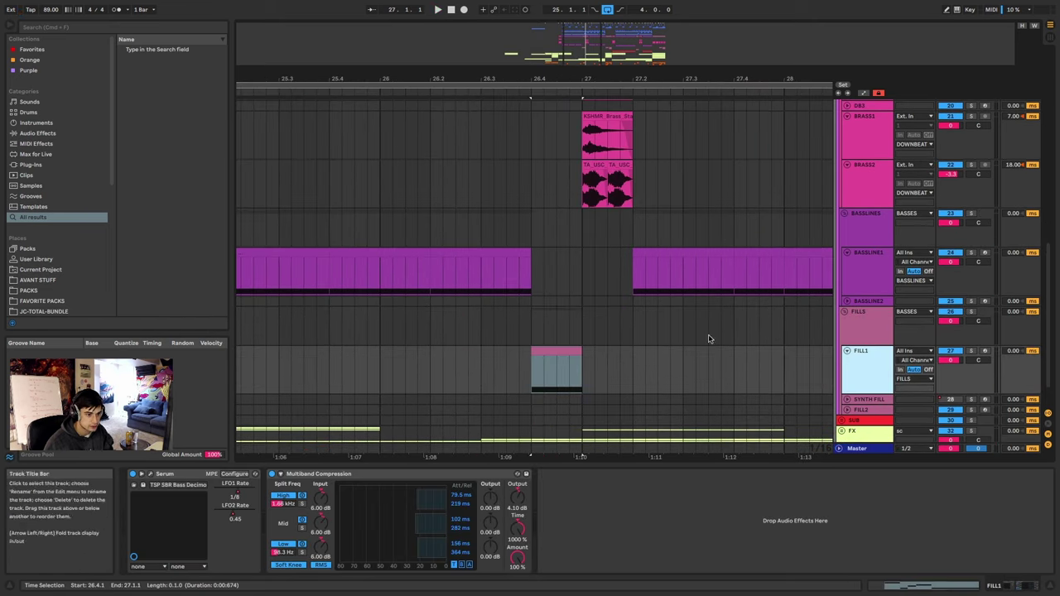
Solo FILL1 and play its clip from 26.4.1, then replay it in the full mix with the solo off.
click(972, 352)
scroll(729, 311, down, 2)
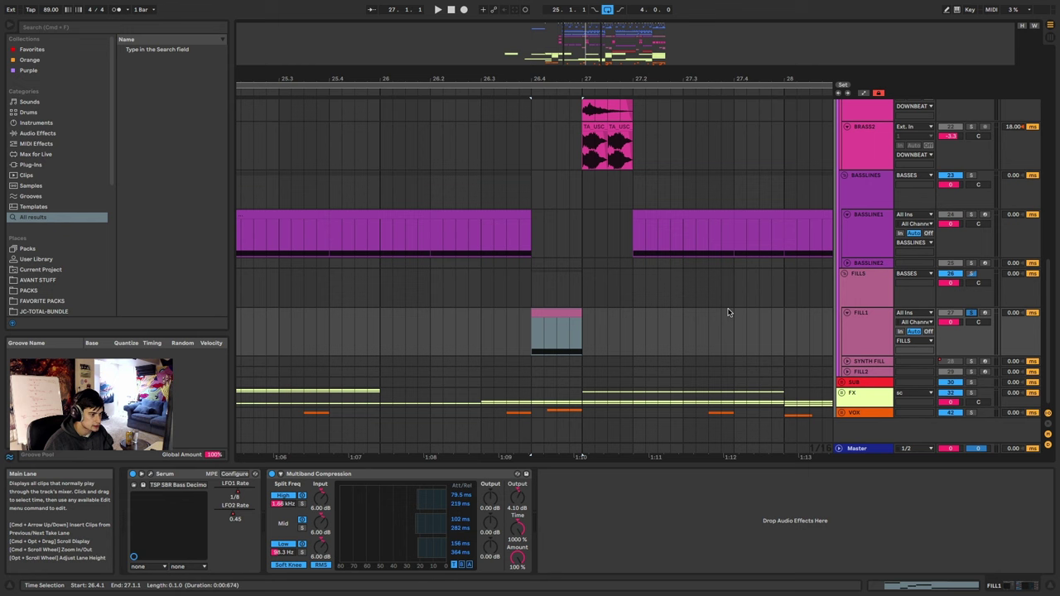
key(space)
click(553, 313)
key(space)
key(space)
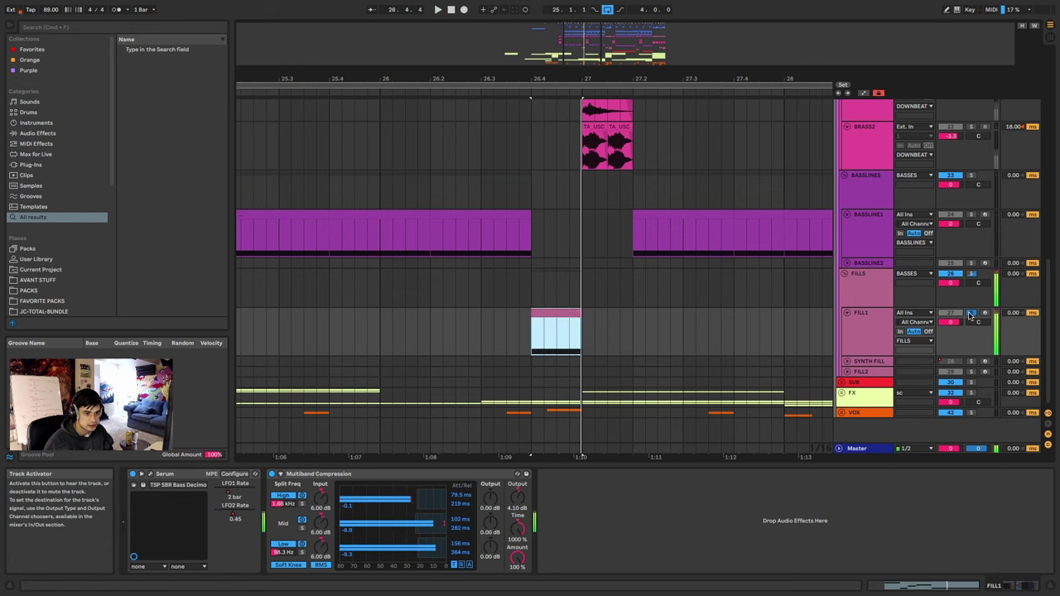
click(974, 315)
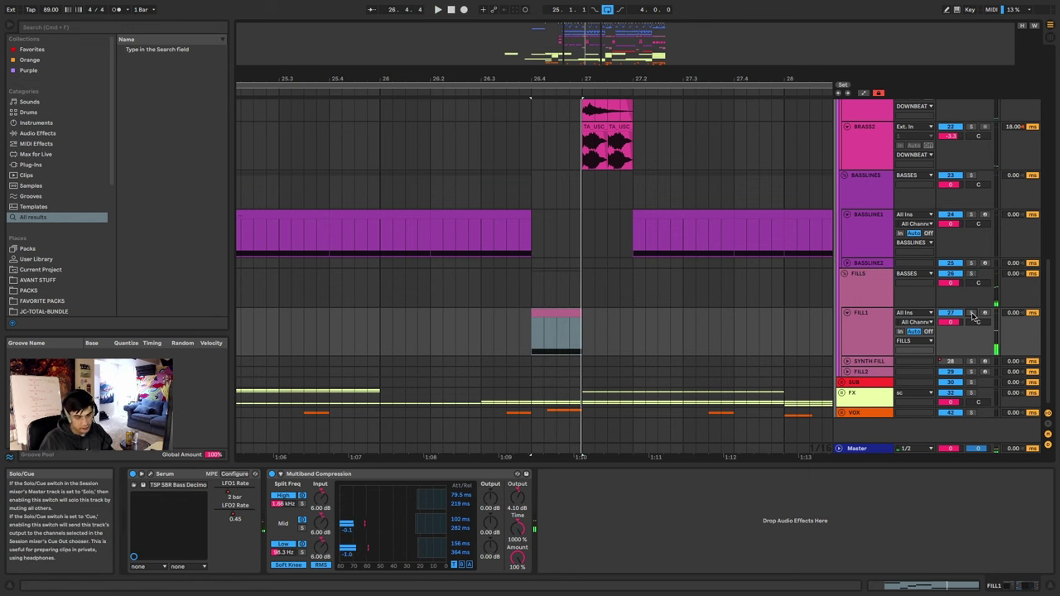
key(space)
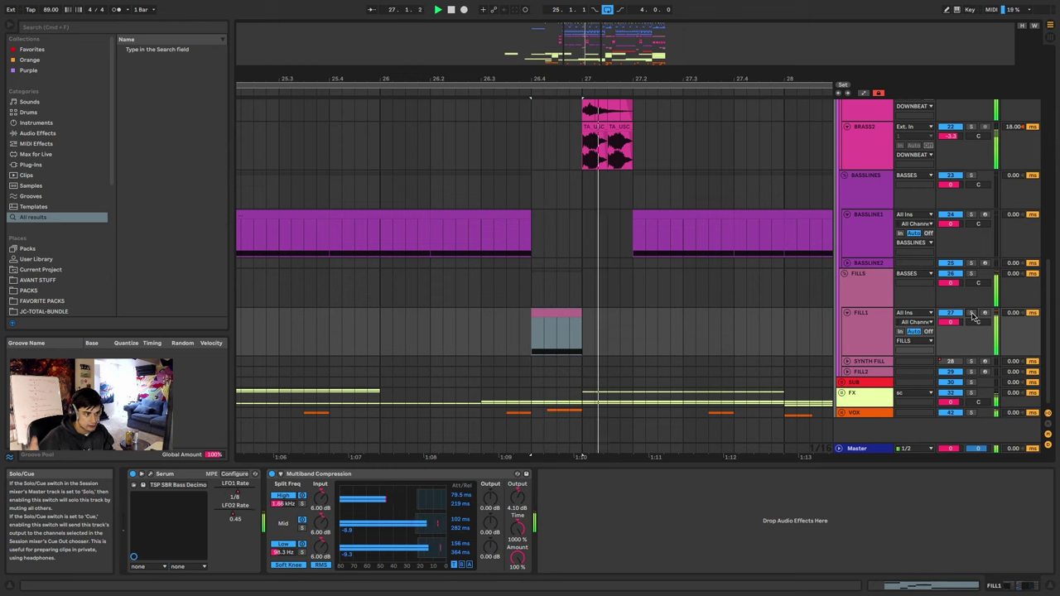
Extend the arrangement loop starting at 25.1.1 to a length of 8 bars.
scroll(583, 281, down, 5)
scroll(584, 281, down, 2)
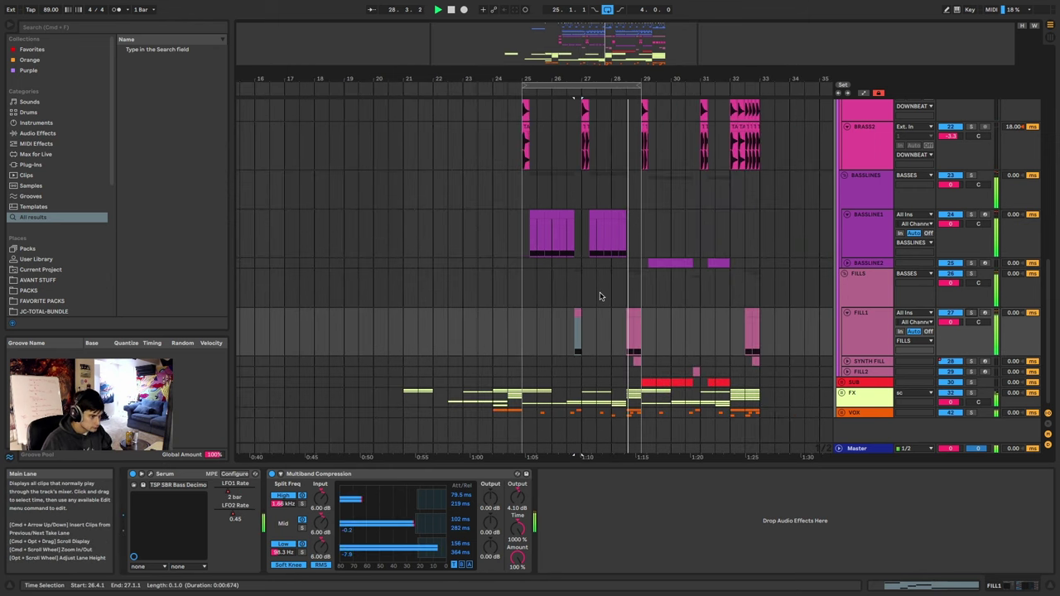
click(638, 86)
drag(638, 86, 757, 86)
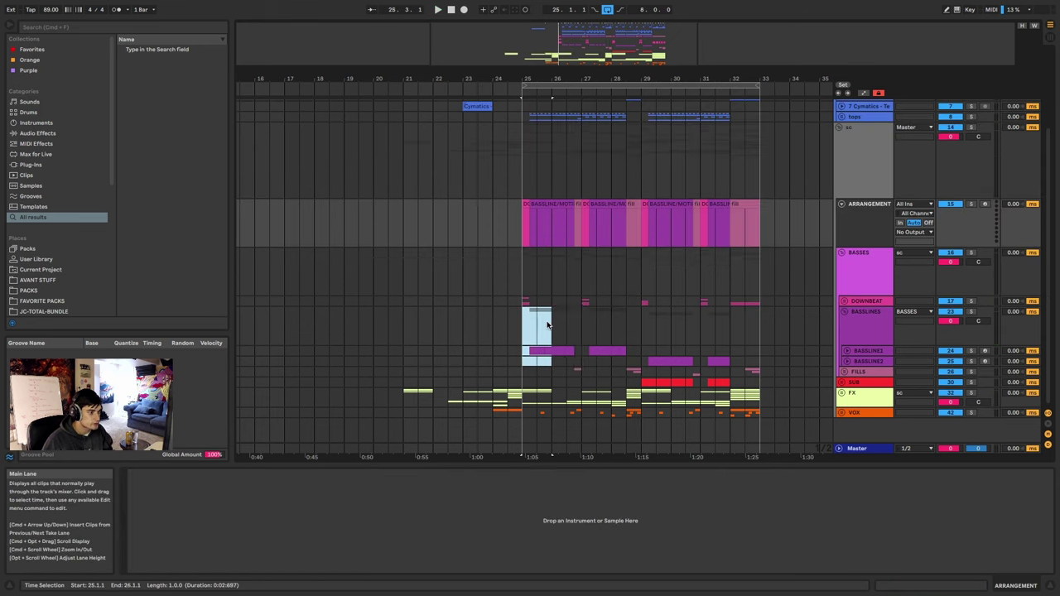
Compare the two halves of the BASSLINES group by selecting bars 25.1.1–29.1.1 and 29.1.1–33.1.1 in turn.
click(579, 325)
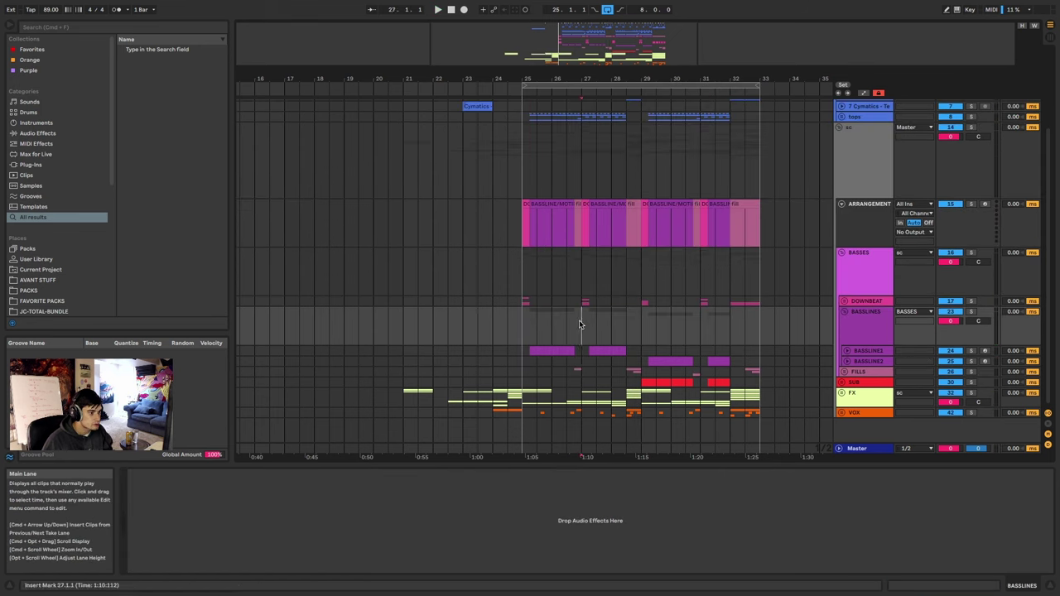
click(641, 319)
drag(641, 319, 530, 323)
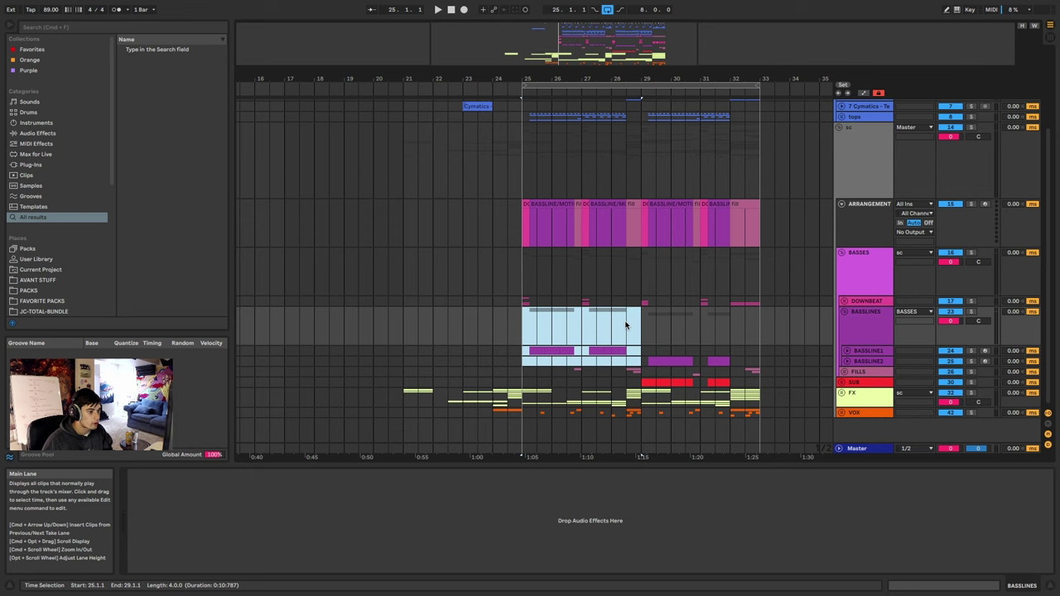
drag(642, 325, 756, 329)
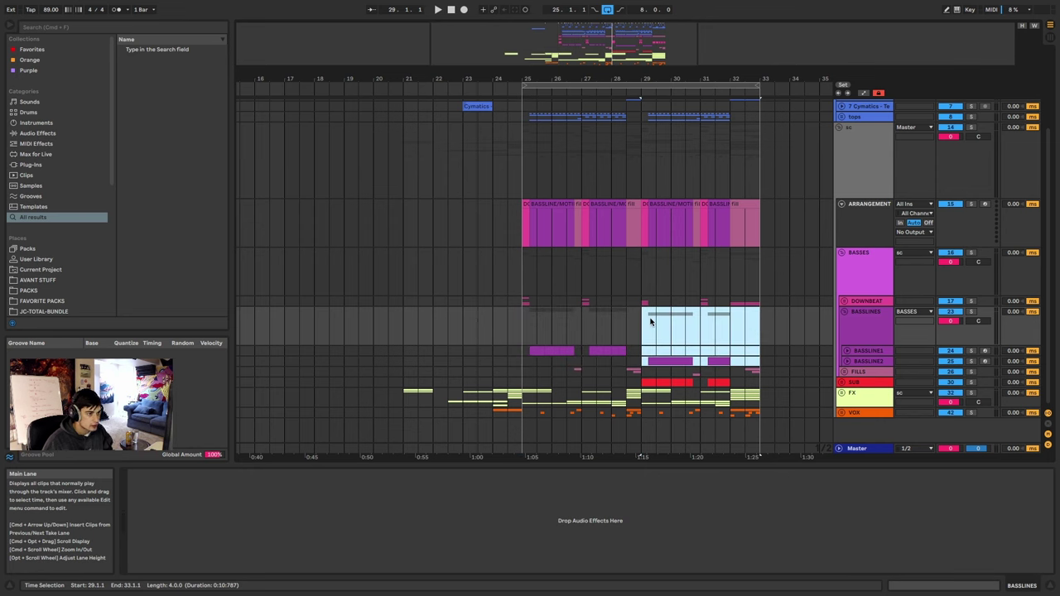
Unfold the BASSLINE2 and BASSLINE1 tracks to compare their notes, and select BASSLINE1's clip at 25.2.1.
click(671, 357)
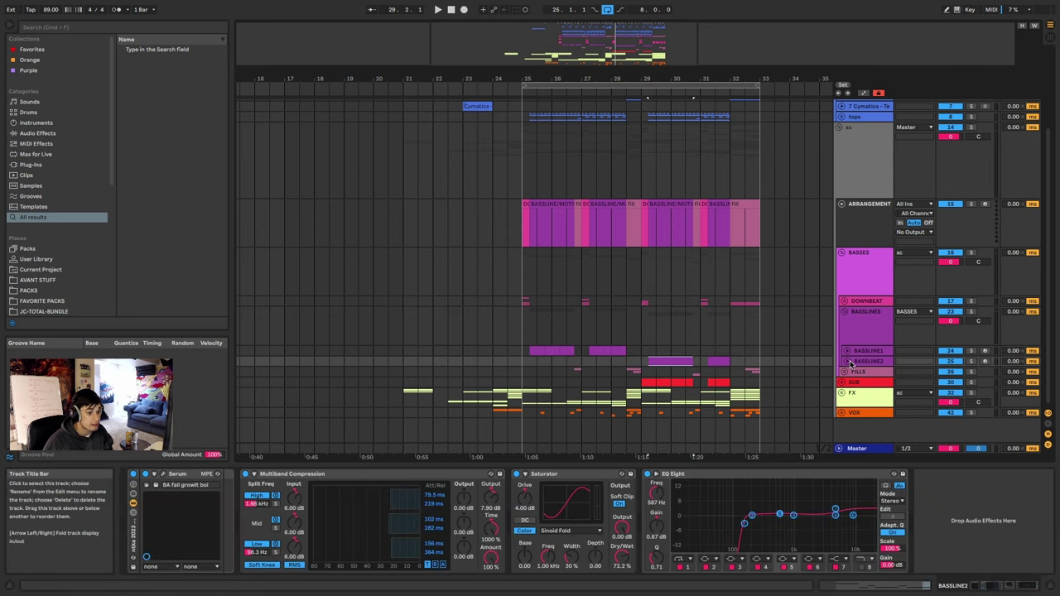
click(854, 365)
click(855, 365)
click(537, 351)
click(847, 351)
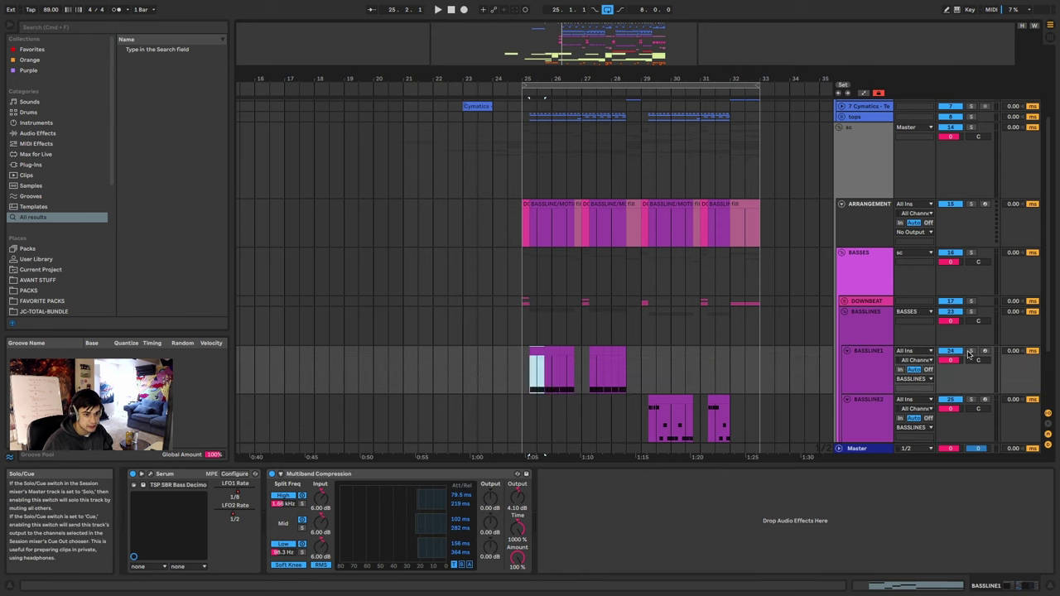
Solo BASSLINE1 and play it from 25.2.1, then select BASSLINE2's clip at 29.2.1.
click(970, 351)
scroll(673, 343, down, 3)
scroll(646, 331, down, 1)
key(space)
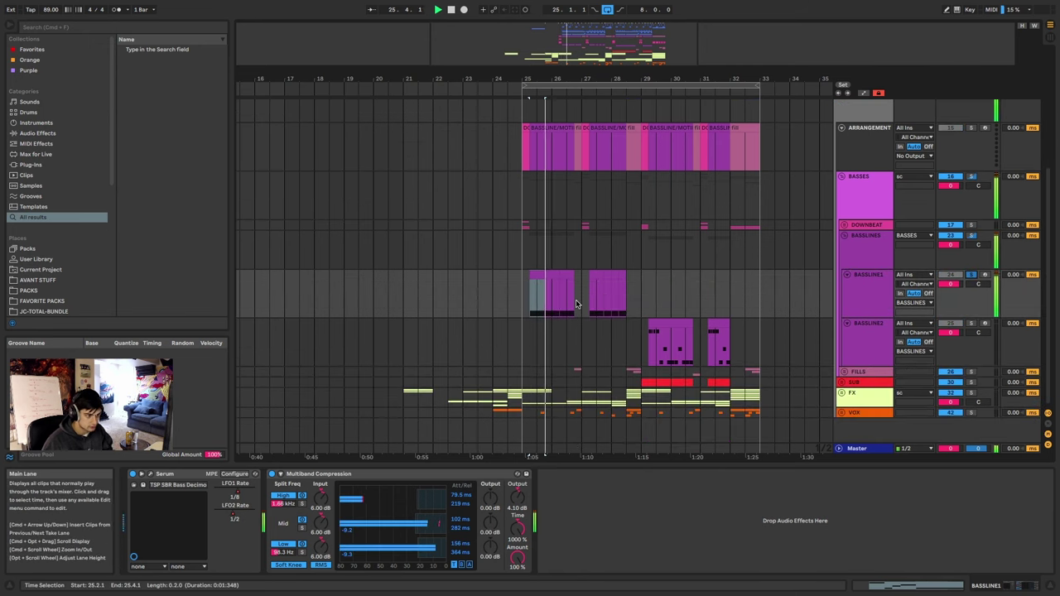
click(663, 322)
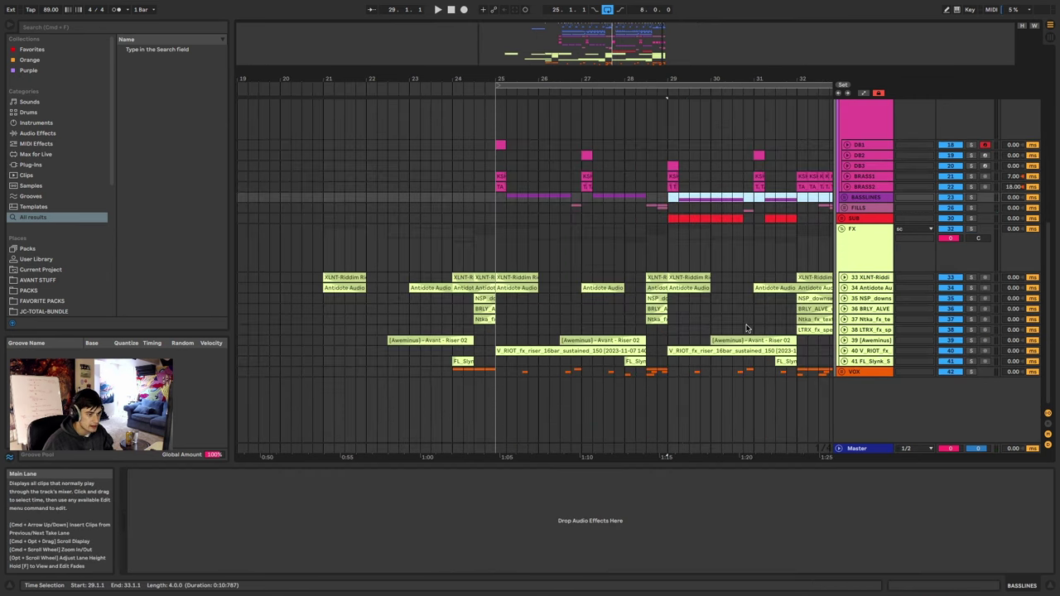
Unfold the VOX group and the FL_Slynk scratch track among the FX tracks.
scroll(729, 329, down, 5)
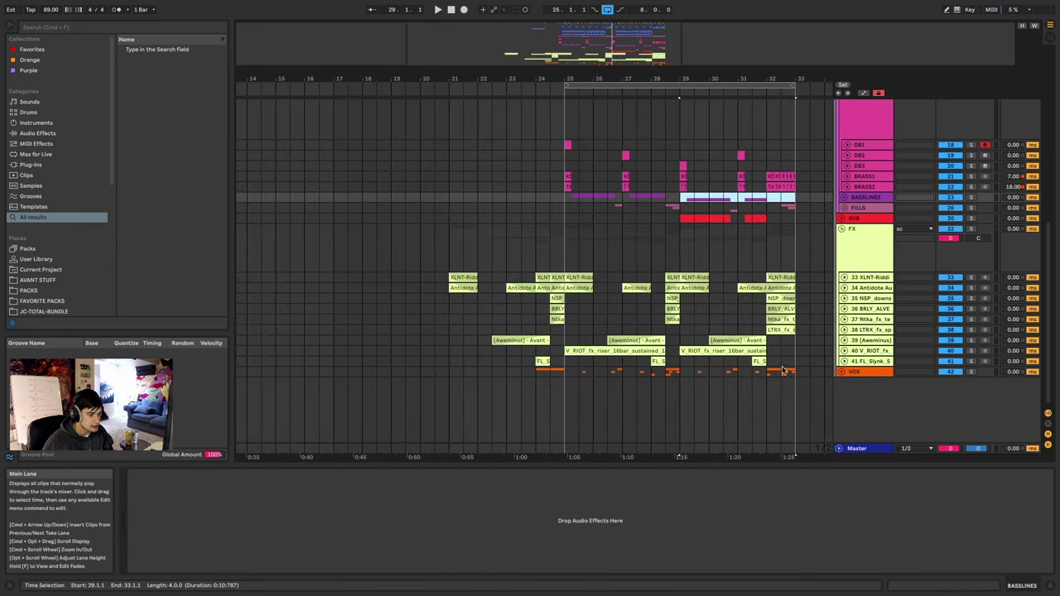
click(842, 372)
scroll(836, 368, down, 2)
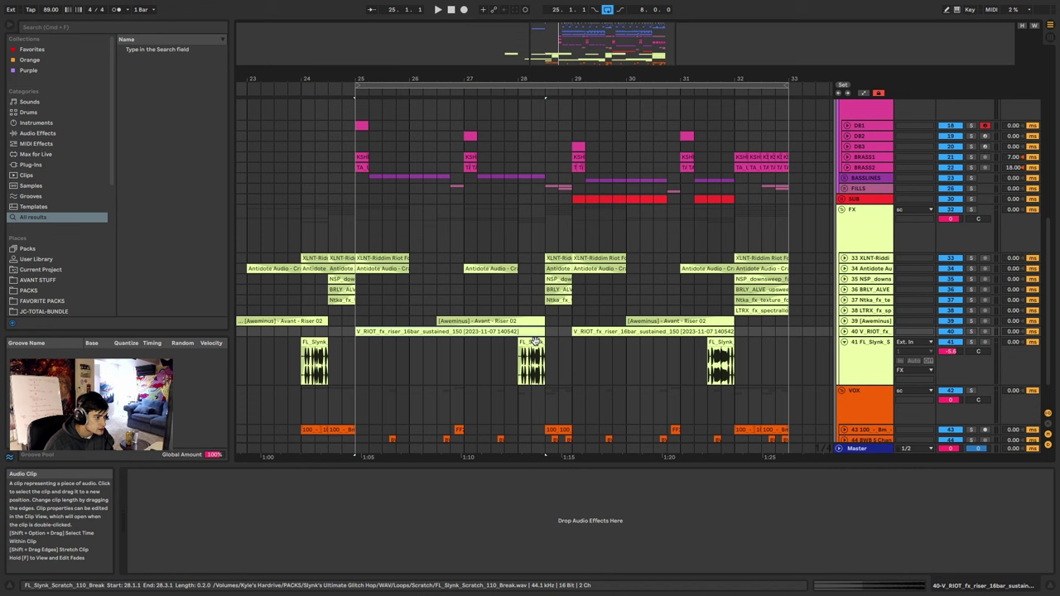
Solo the FL_Slynk scratch track and play its clip at 28.1.1, then replay that section in the full mix.
click(536, 342)
click(972, 343)
key(space)
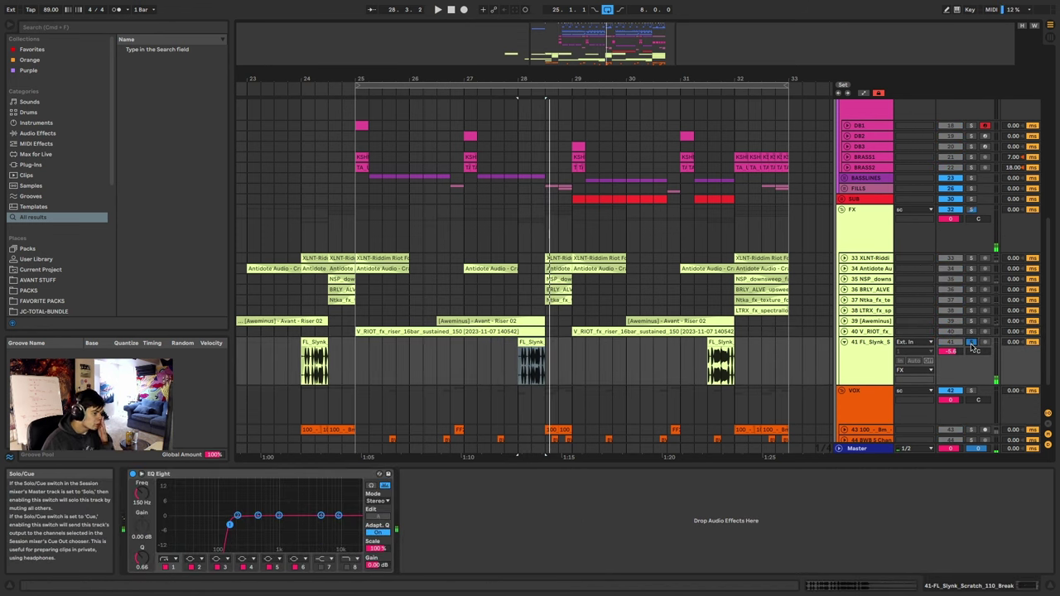
click(972, 343)
drag(524, 362, 556, 362)
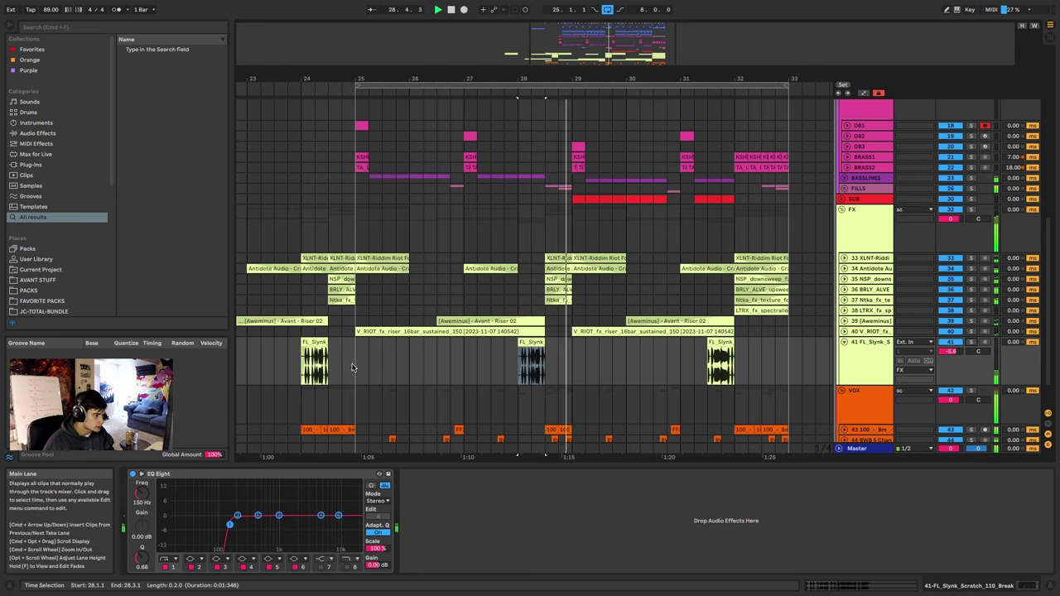
Play the FX and VOX groups soloed from 25.1.1, then play the 8-bar loop in the full mix.
click(519, 330)
scroll(520, 330, down, 2)
key(space)
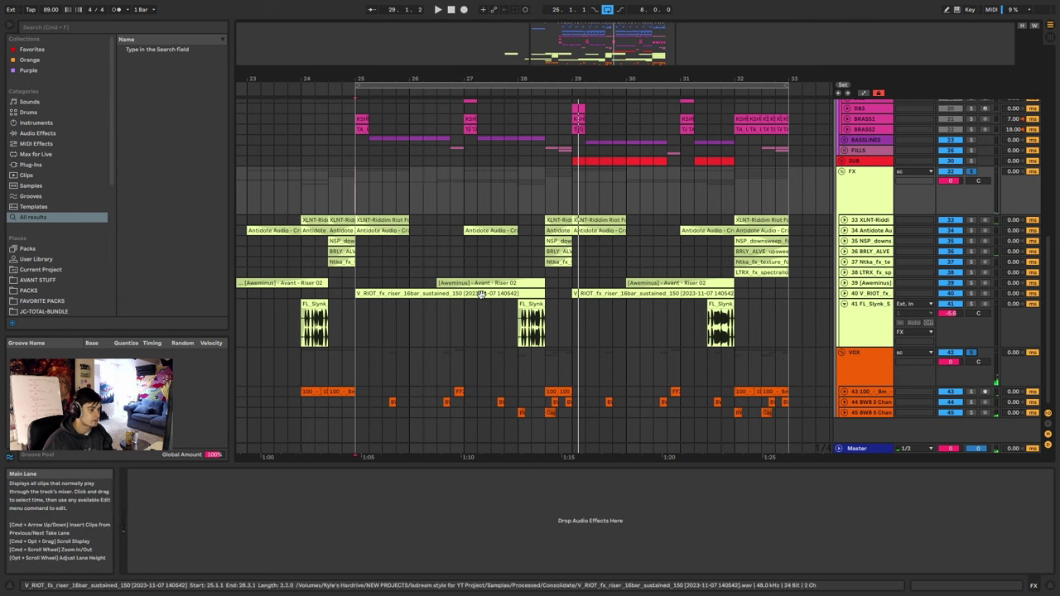
key(space)
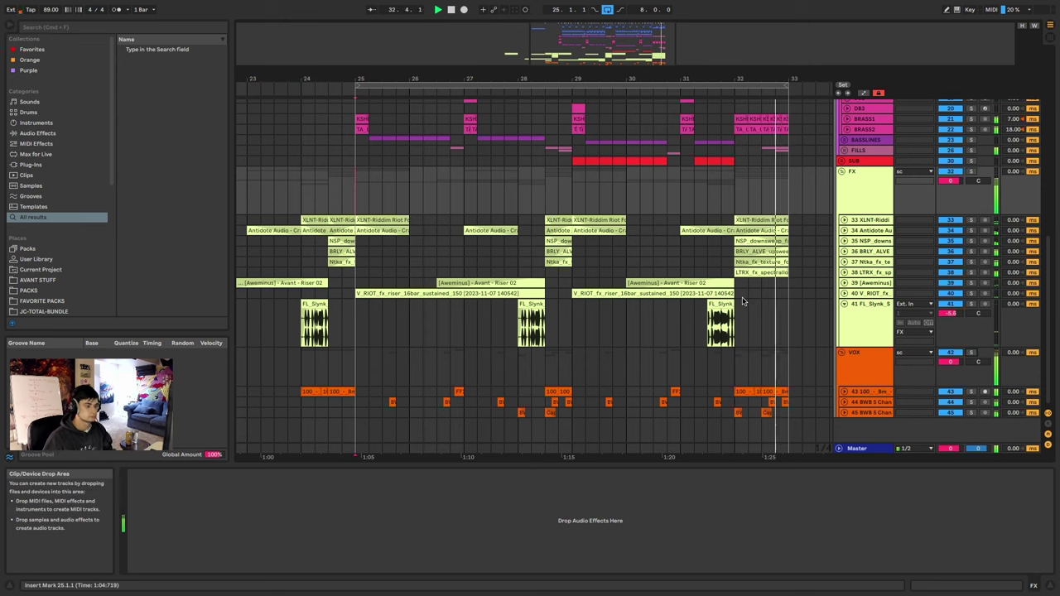
Stop playback and fold the ARRANGEMENT track and the BASSES, FX and sc groups.
scroll(601, 247, up, 8)
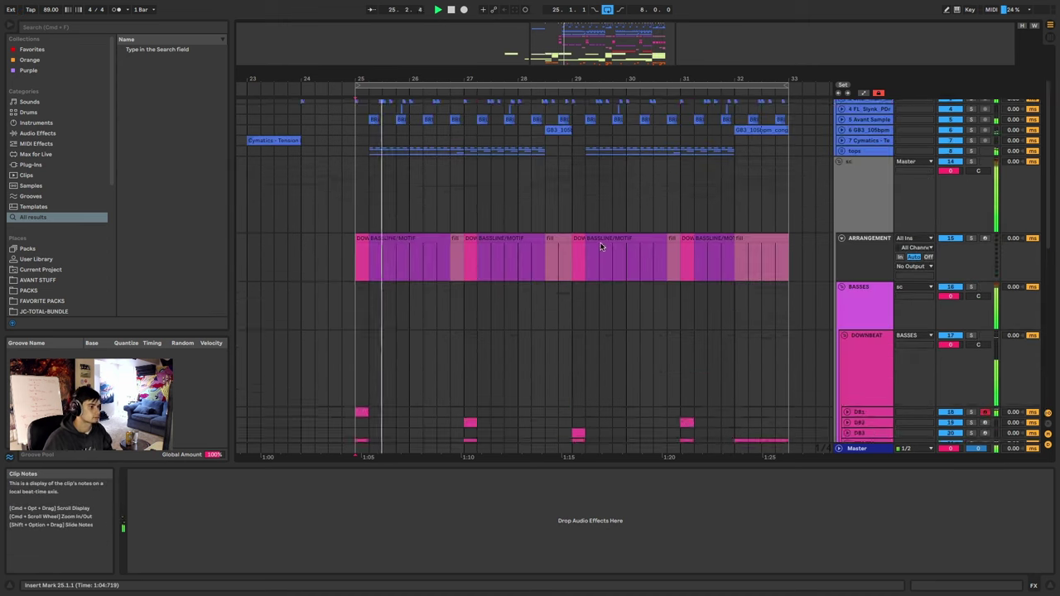
scroll(601, 247, up, 3)
click(840, 303)
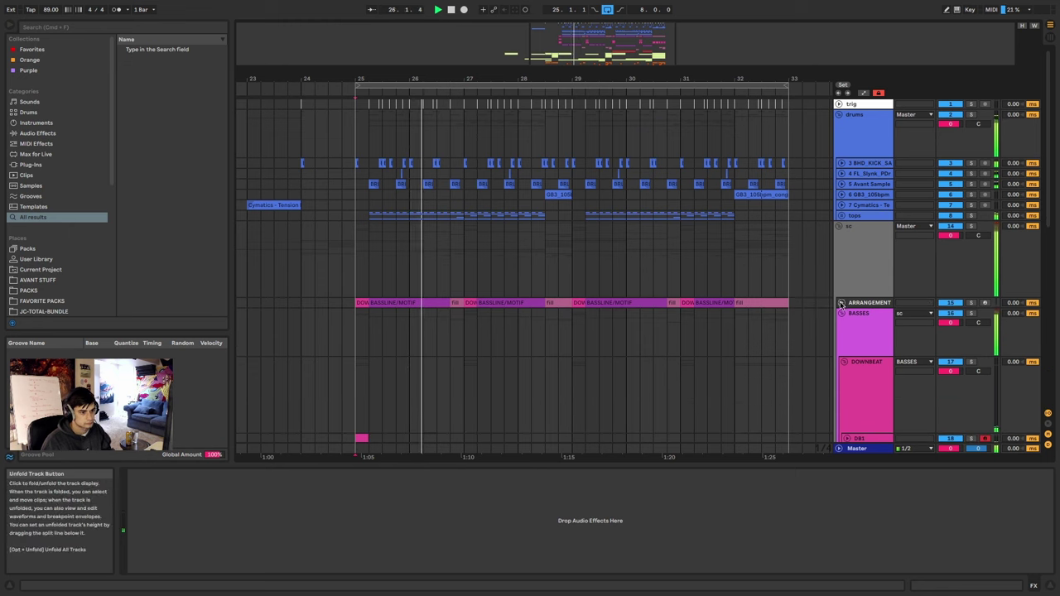
key(space)
click(842, 314)
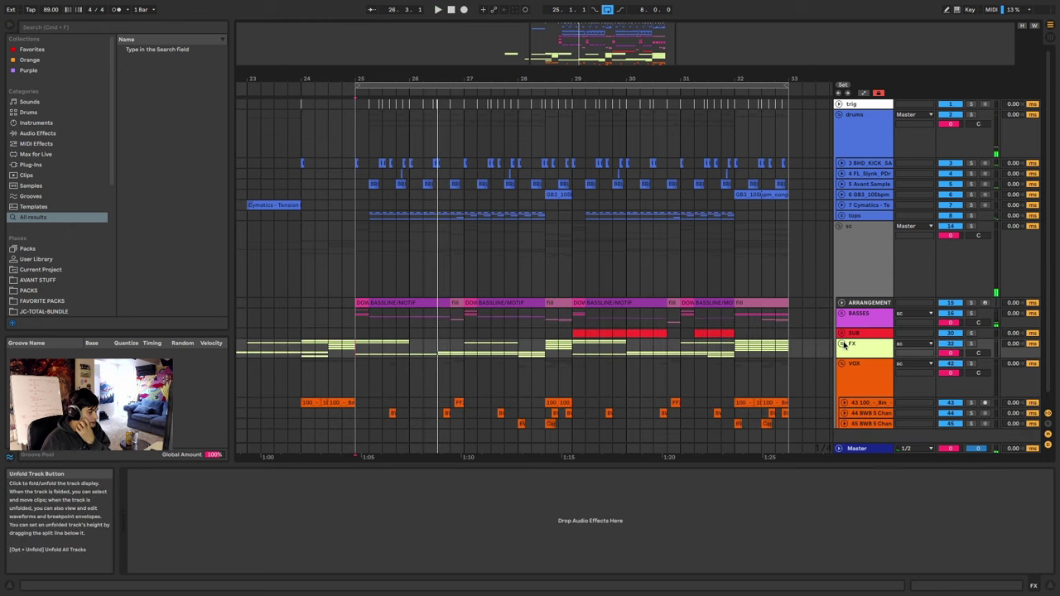
click(839, 224)
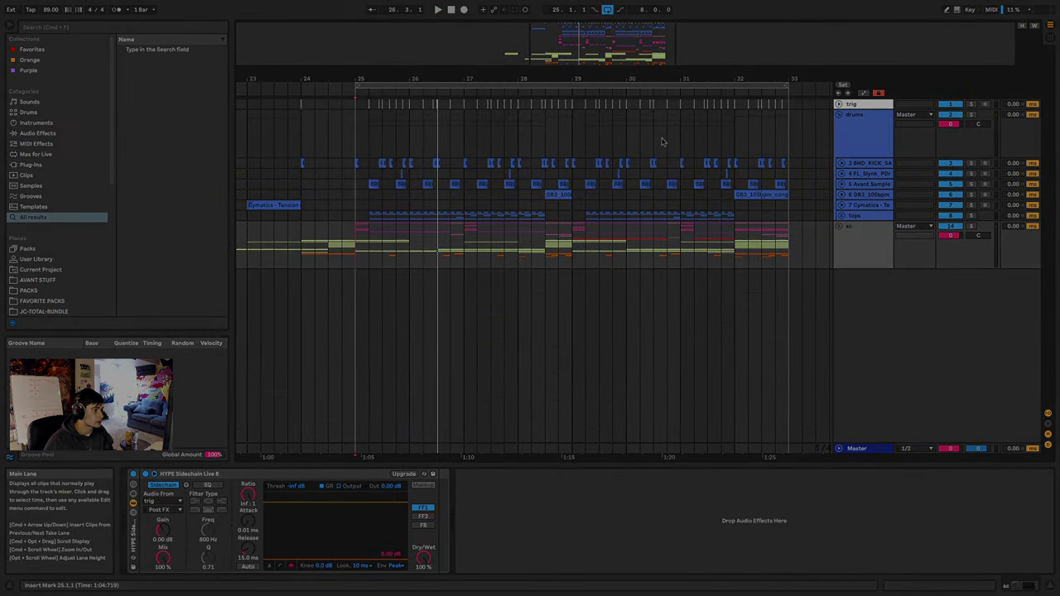